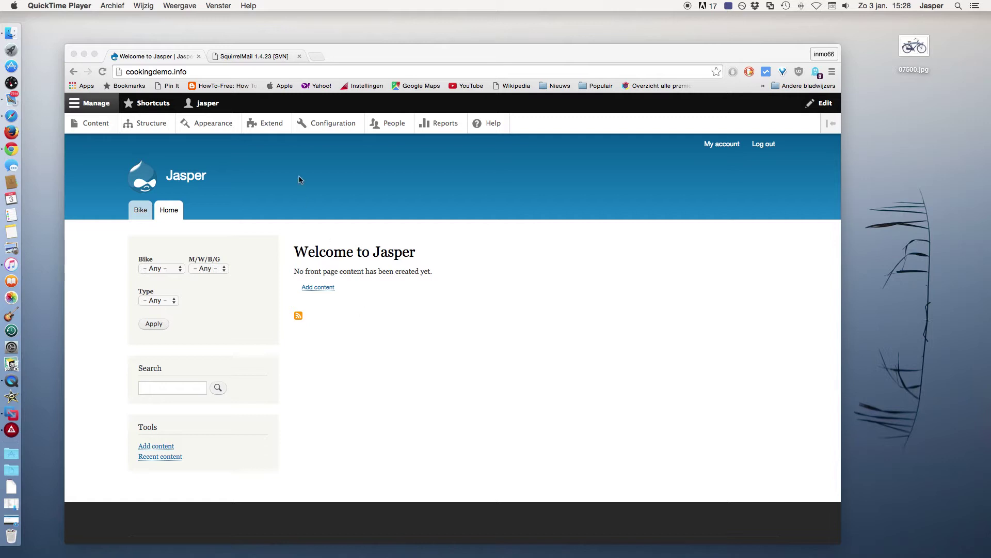
Open the Extend page listing the site's modules
click(265, 125)
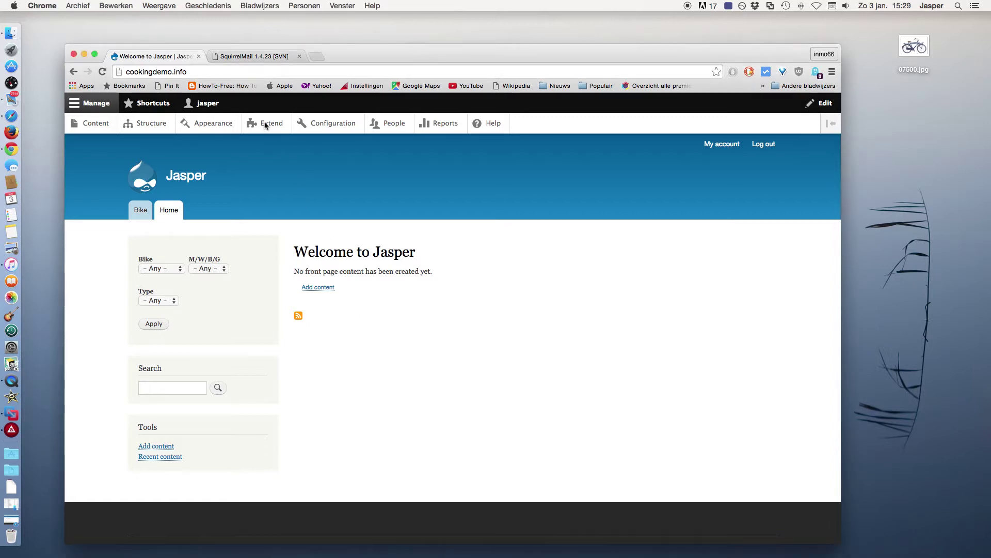
Tick the Telephone module under Field Types on the Extend page and install it
click(268, 128)
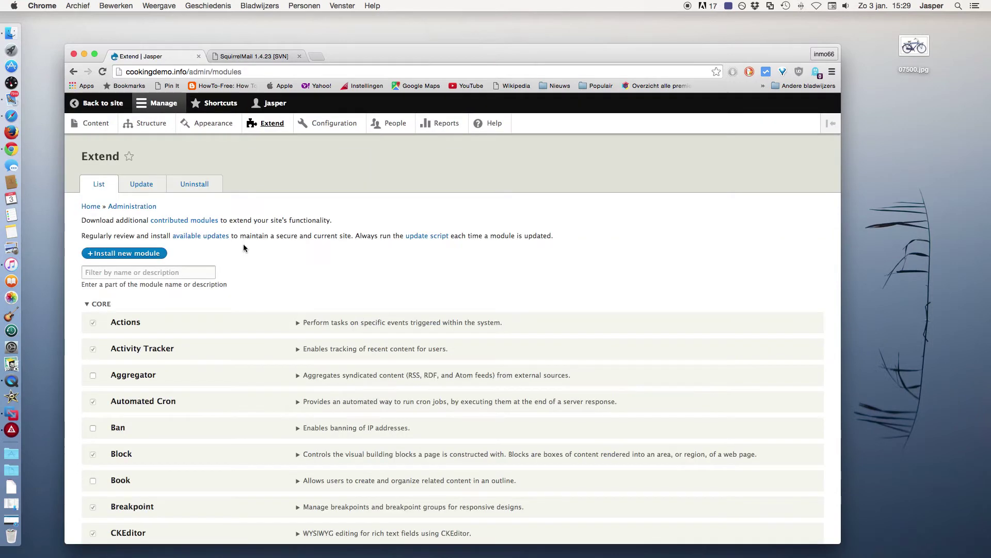
scroll(244, 248, down, 10)
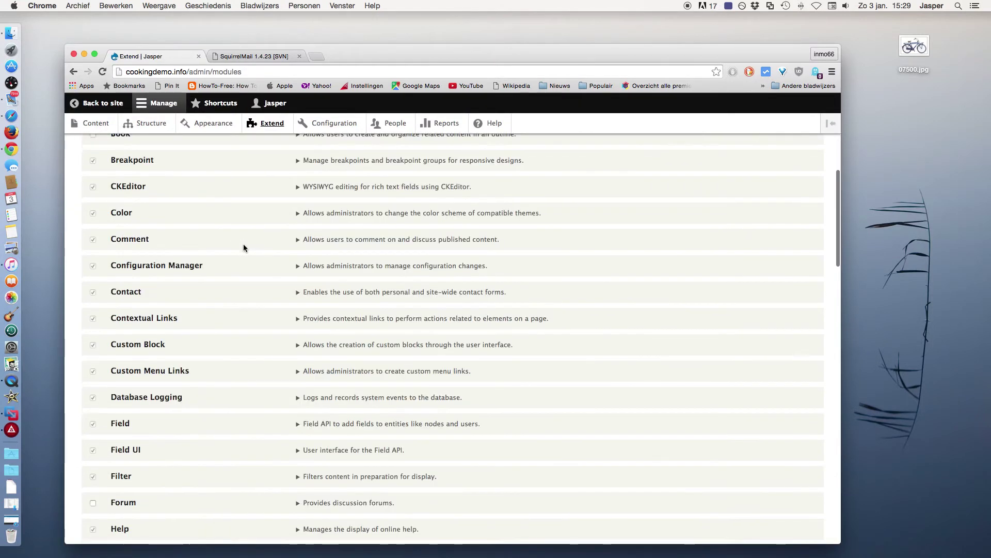
scroll(244, 247, down, 15)
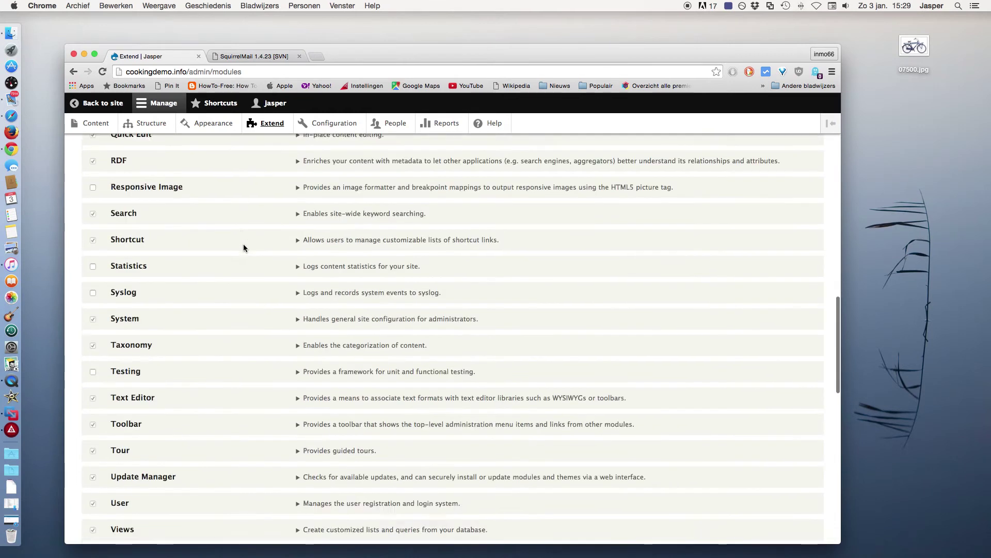
scroll(244, 248, down, 10)
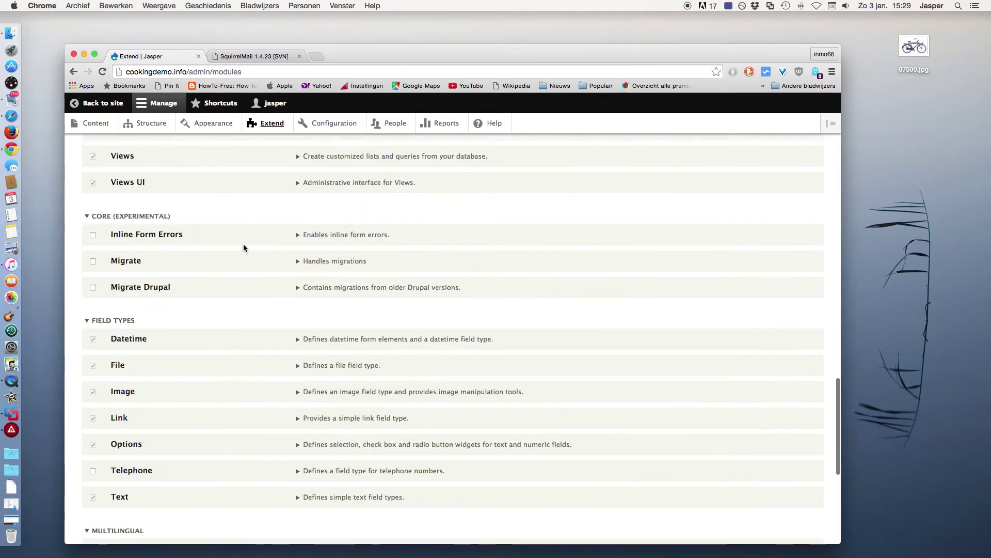
scroll(243, 248, down, 1)
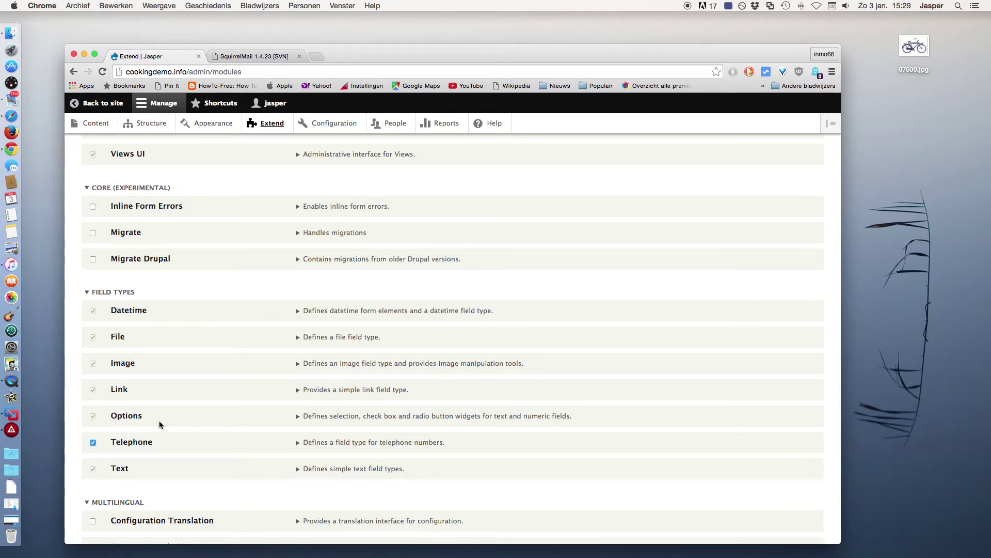
scroll(160, 424, down, 10)
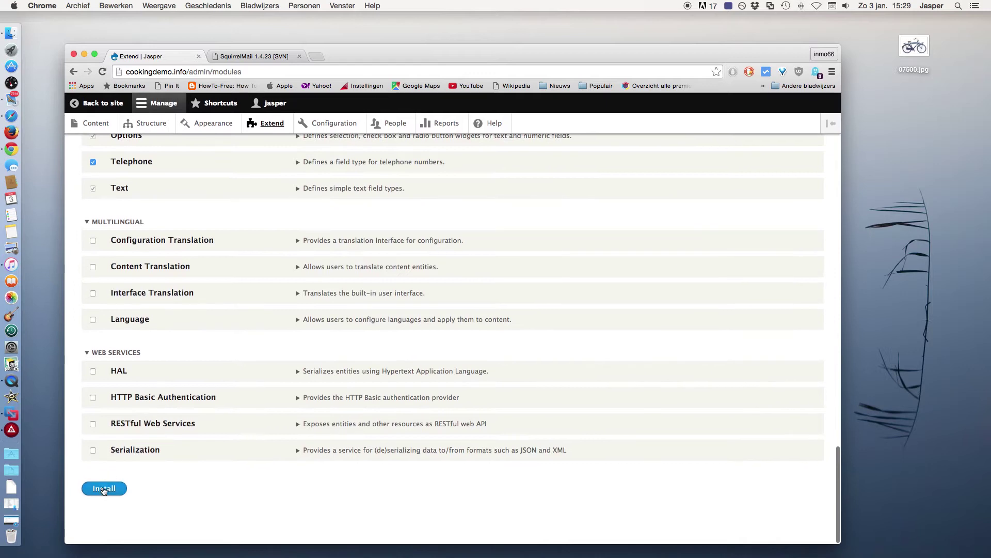
click(103, 489)
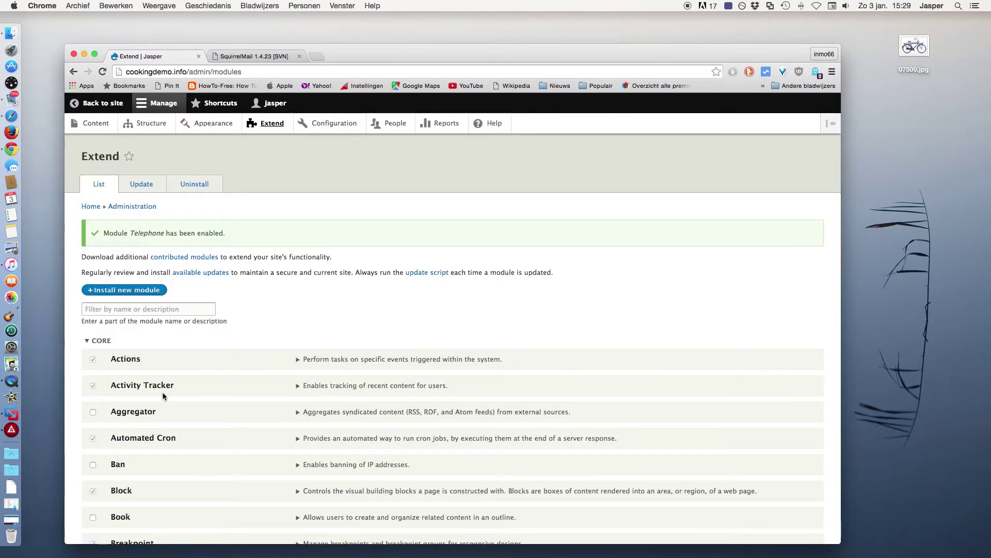
Go through Structure > Contact forms to the Website feedback form's Manage fields page
click(152, 126)
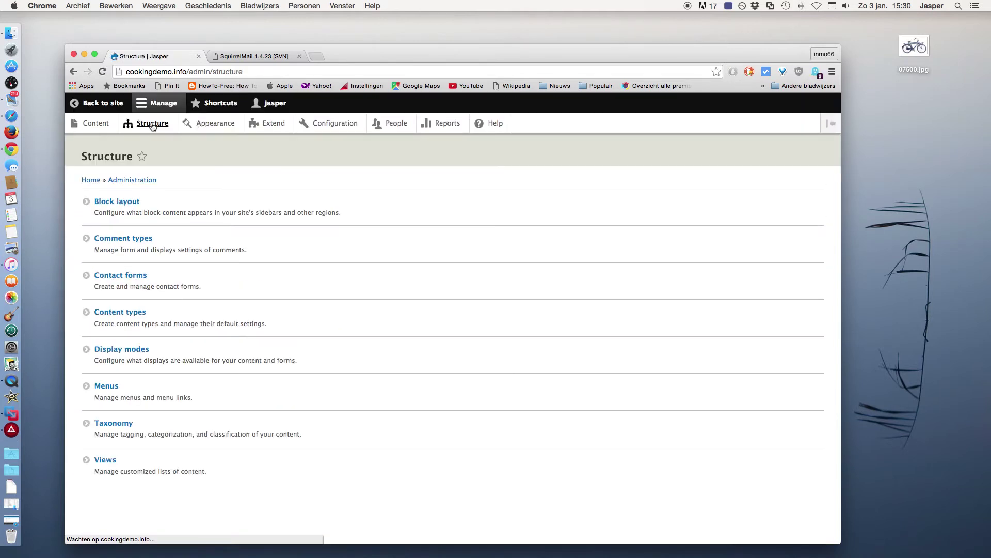
click(147, 277)
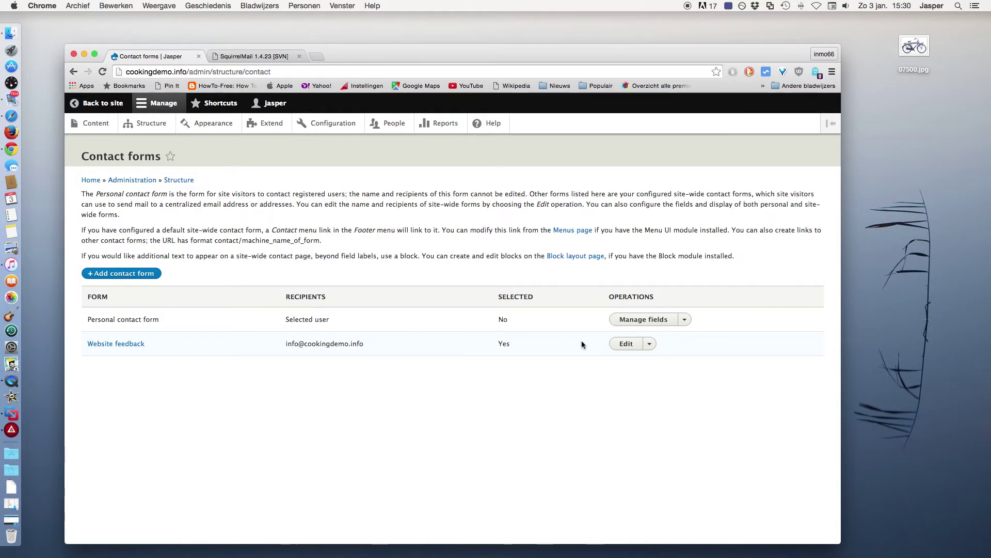
click(626, 345)
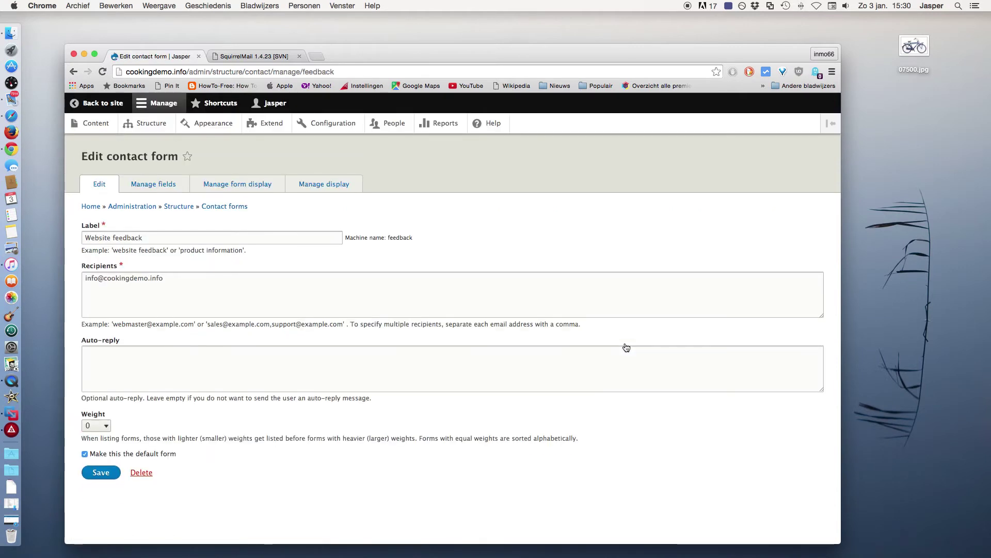
click(170, 184)
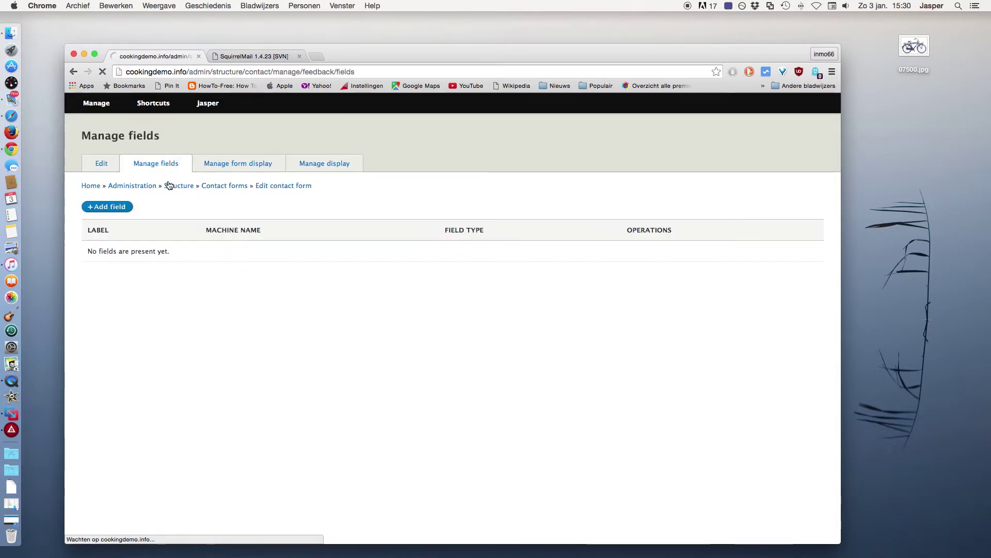
Add a new Telephone number field labelled 'Telephone' to the form
click(104, 228)
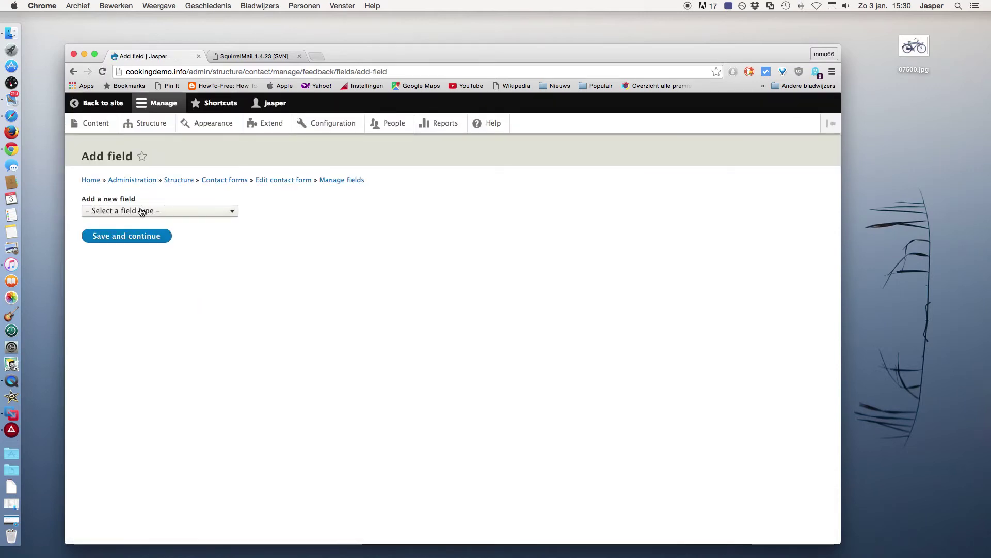
click(154, 211)
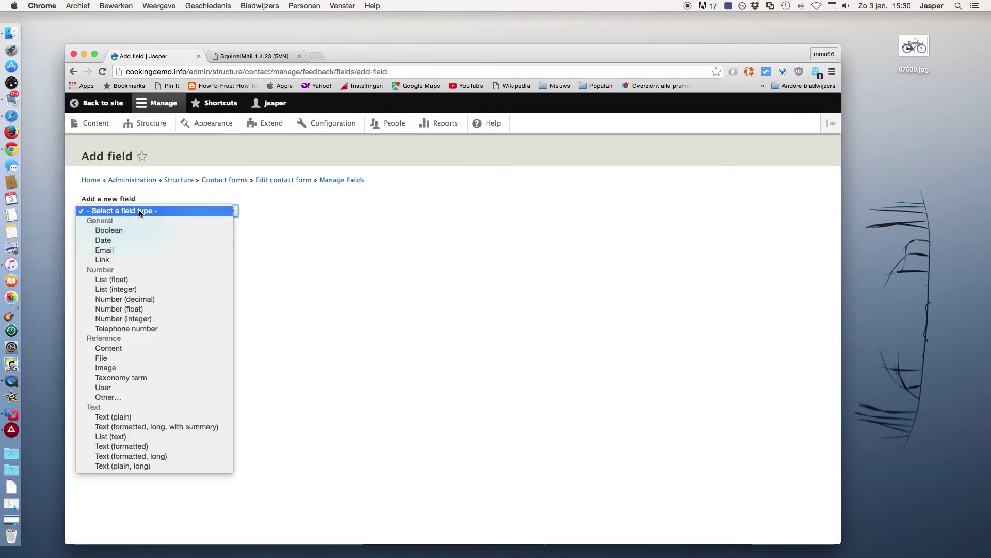
click(130, 328)
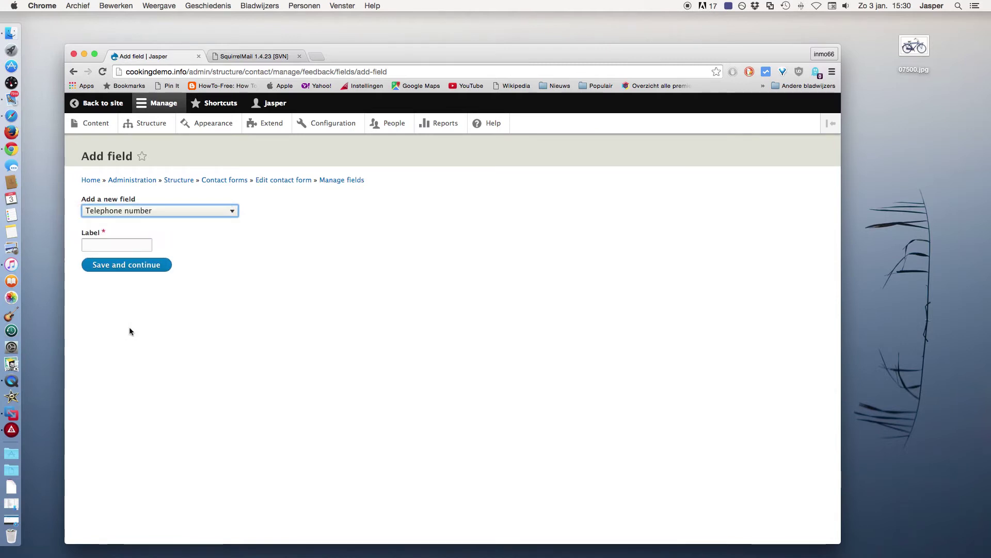
click(115, 244)
text(Tel)
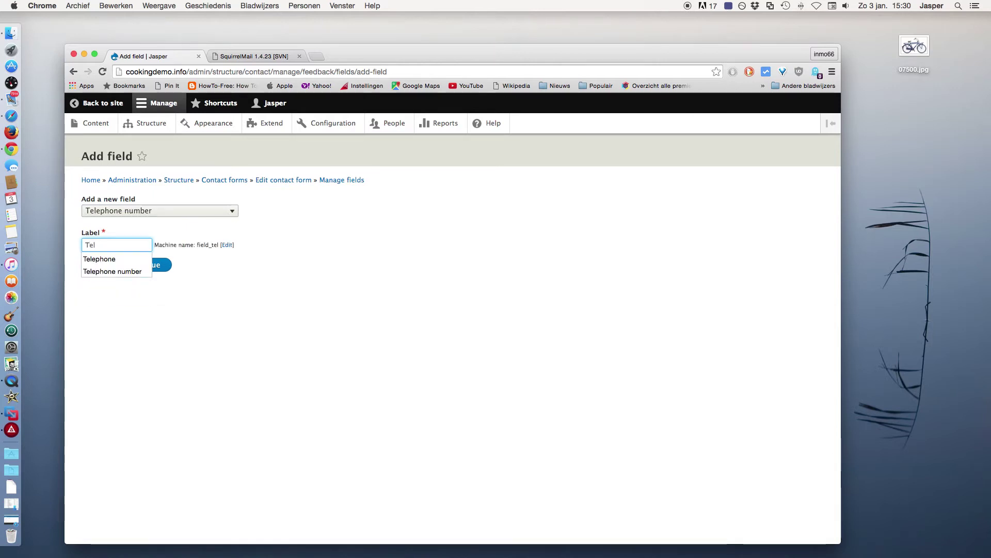
click(102, 263)
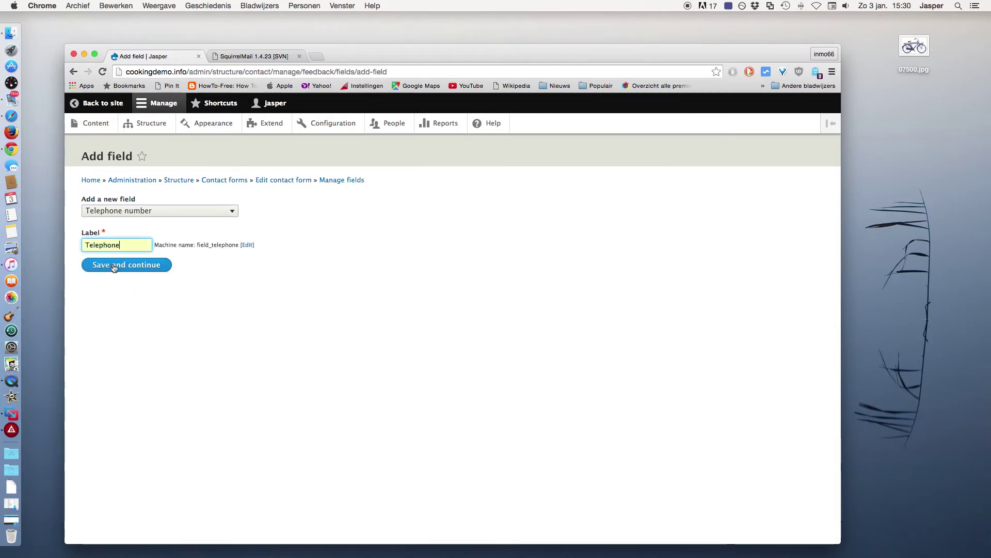
click(115, 265)
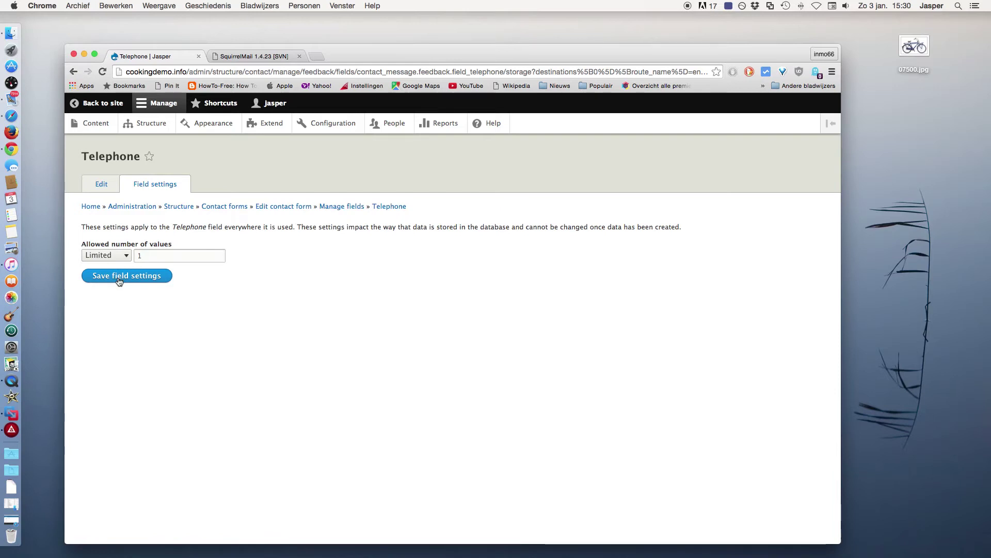
Keep one allowed value and save the Telephone field as required
click(119, 280)
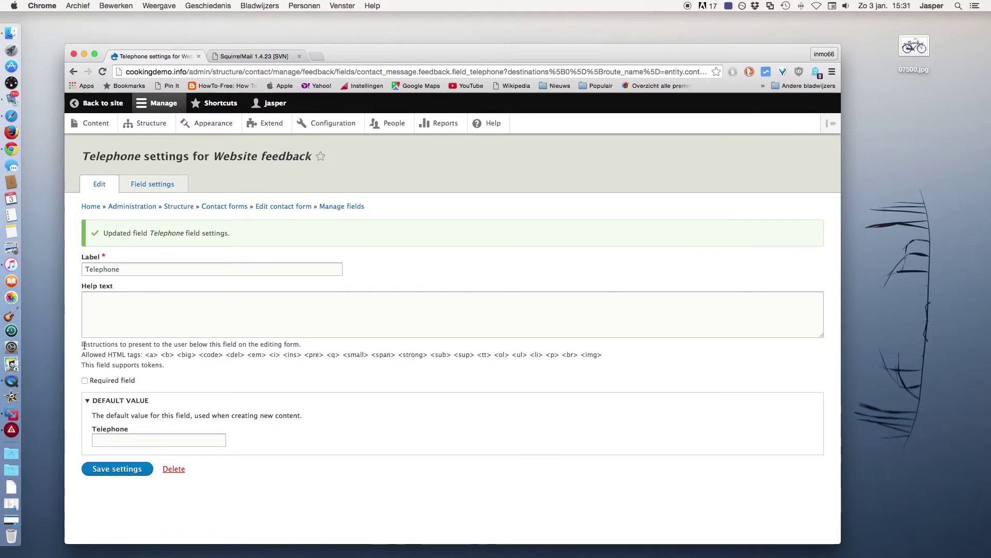
click(84, 380)
click(110, 469)
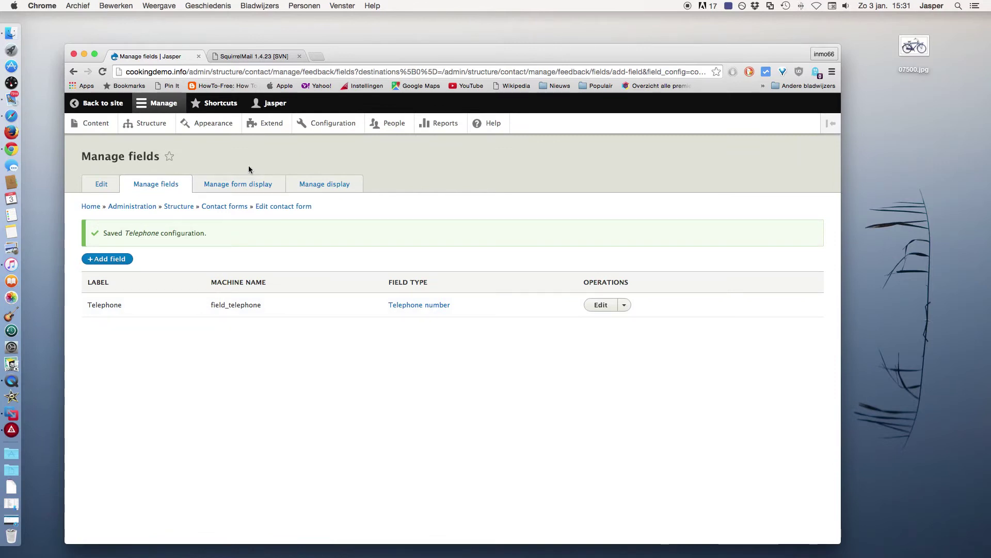
Move Telephone above Message in Manage form display and save the order
click(243, 186)
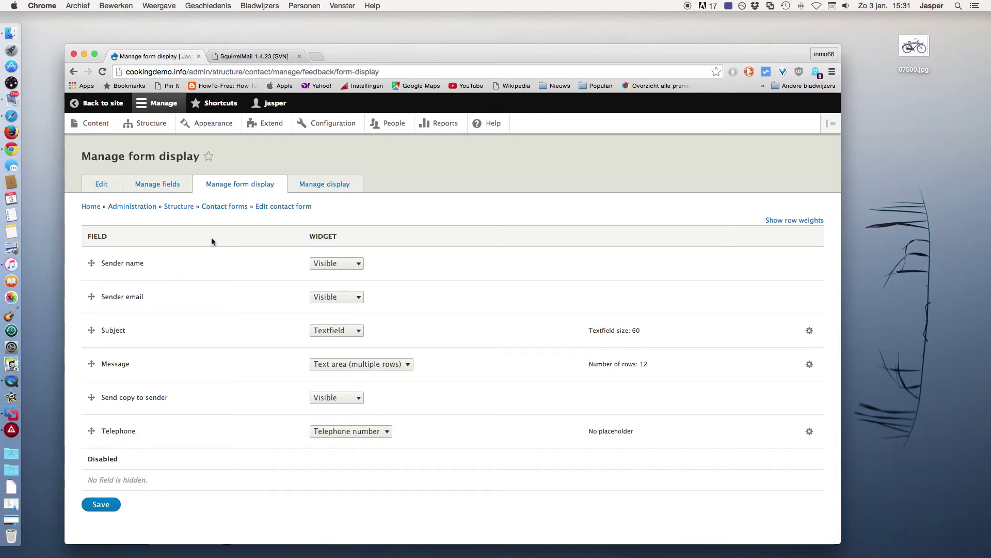
drag(91, 431, 93, 361)
scroll(159, 418, down, 1)
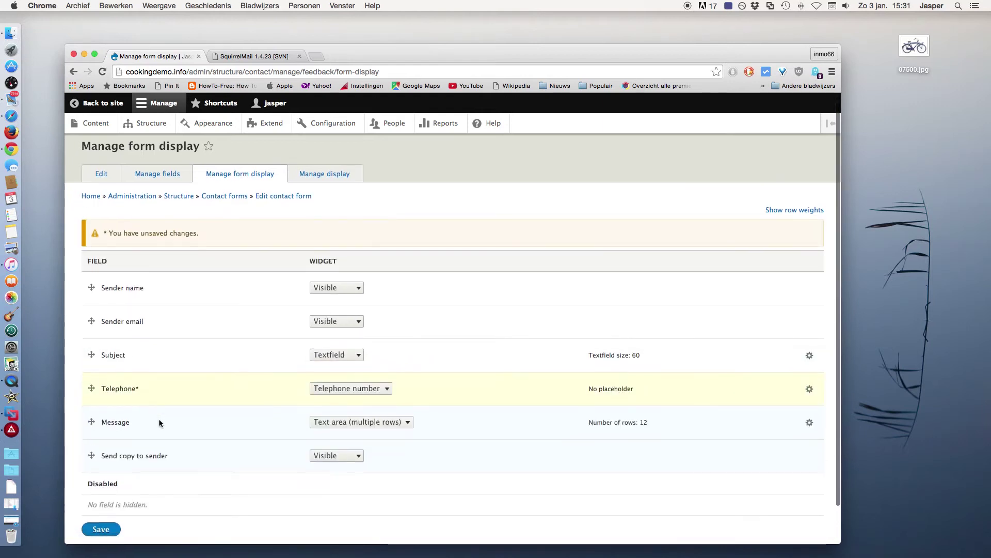
click(103, 509)
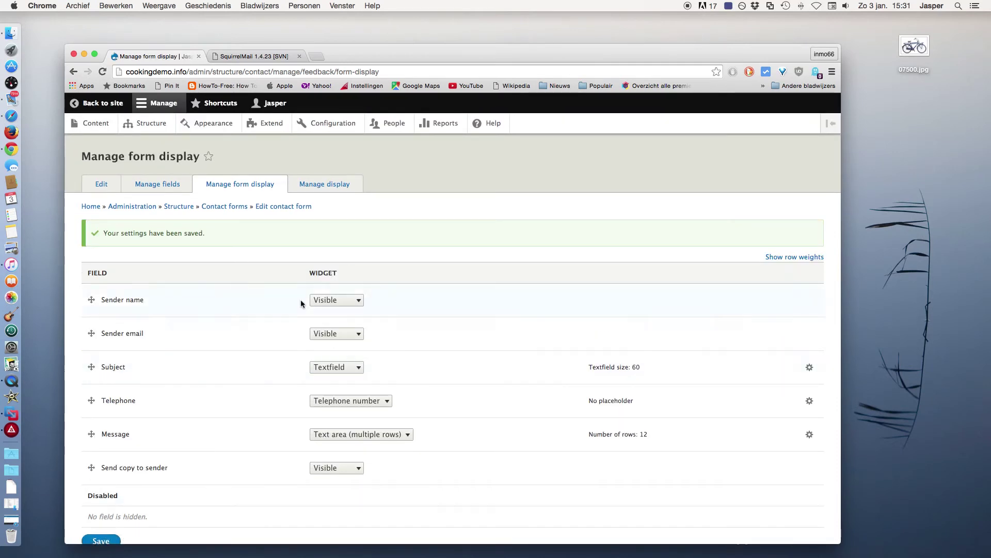
Move Telephone above Message in Manage display and save that order too
click(340, 186)
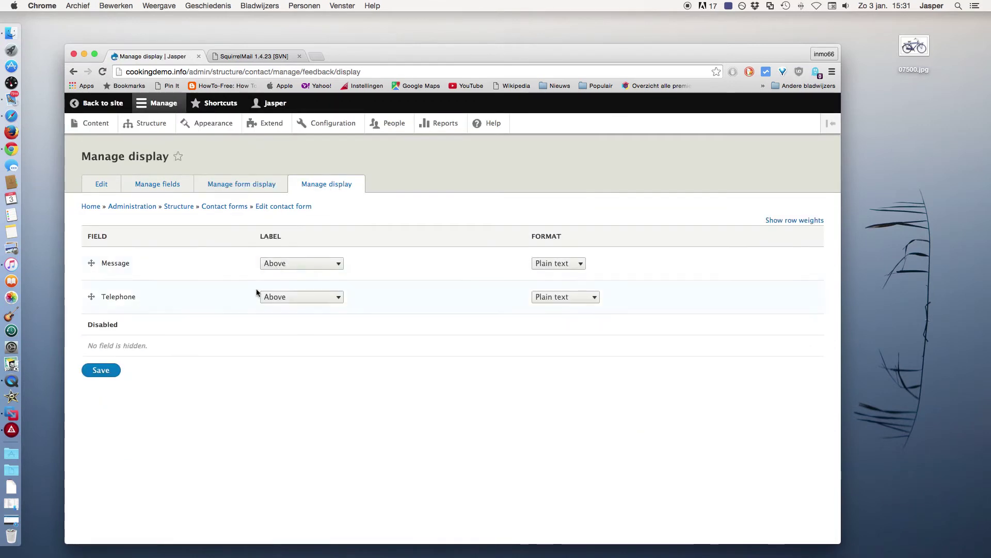
drag(92, 296, 90, 275)
click(102, 405)
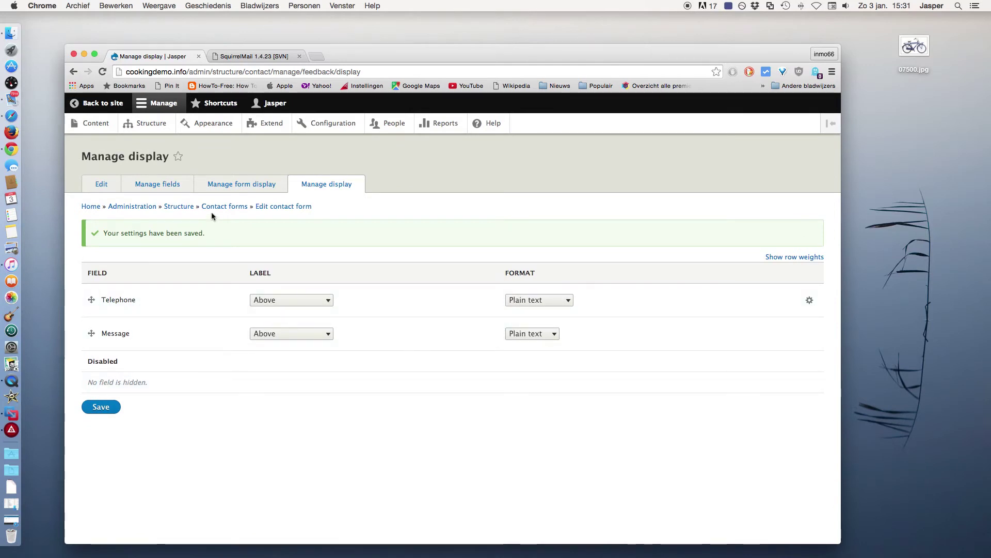
Open the live Website feedback page from Contact forms and check the required Telephone field
click(225, 209)
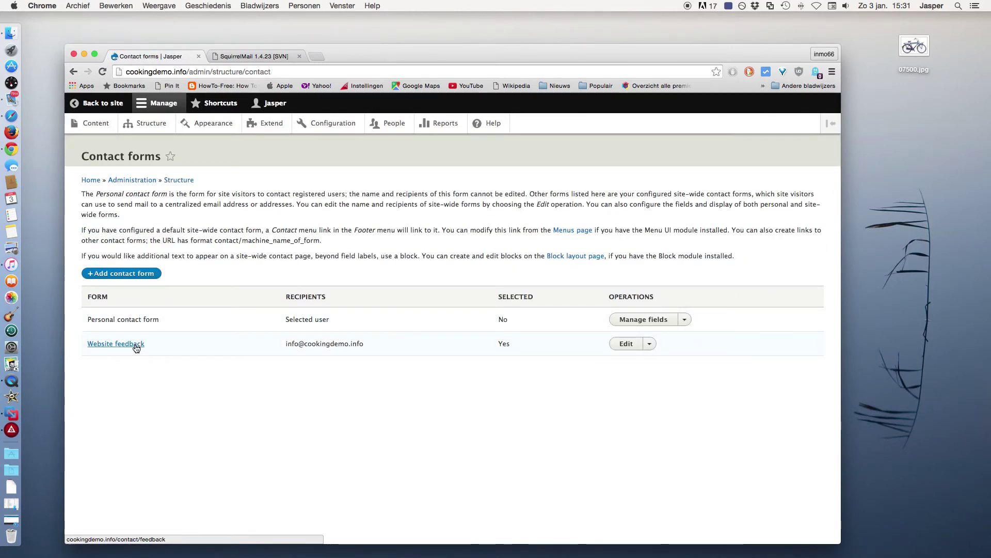
click(137, 347)
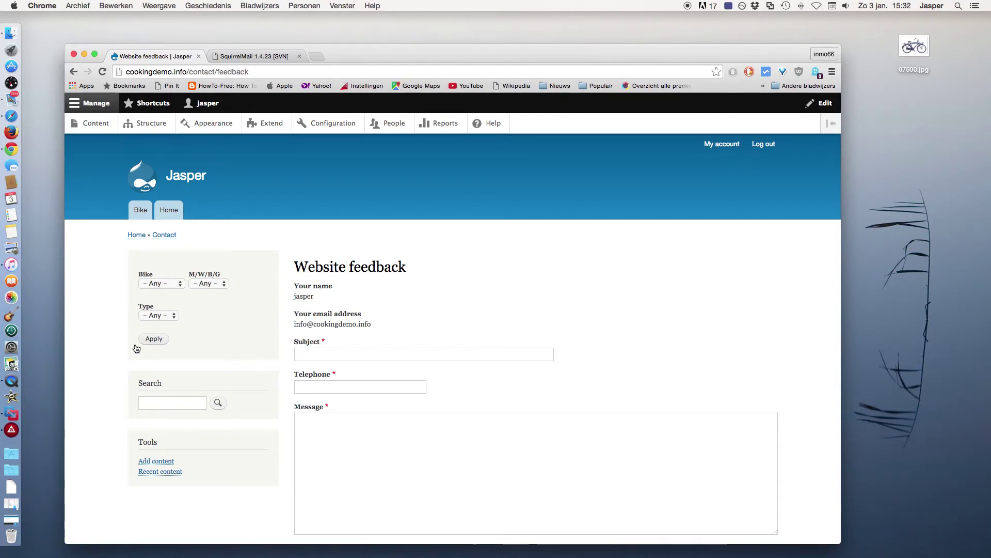
scroll(485, 324, down, 3)
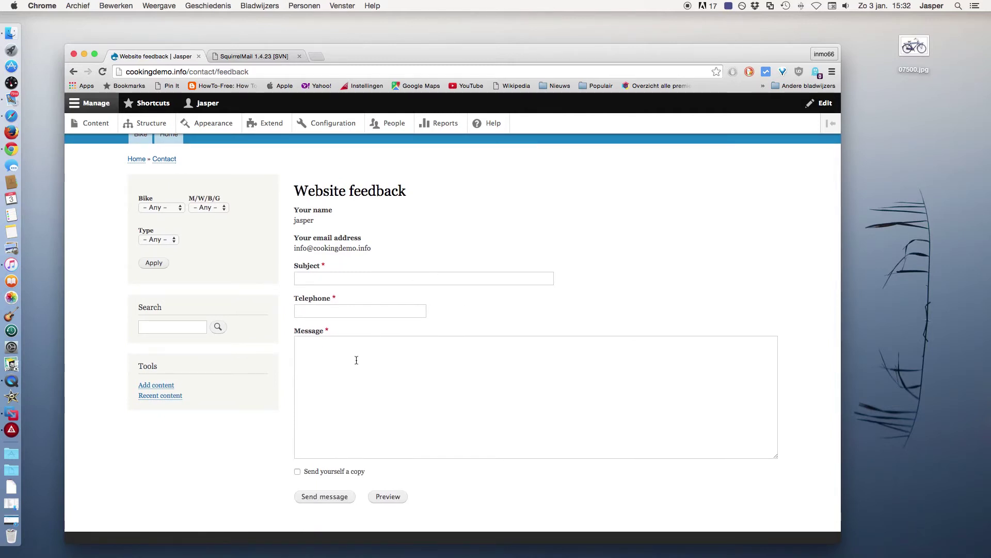
scroll(510, 252, up, 3)
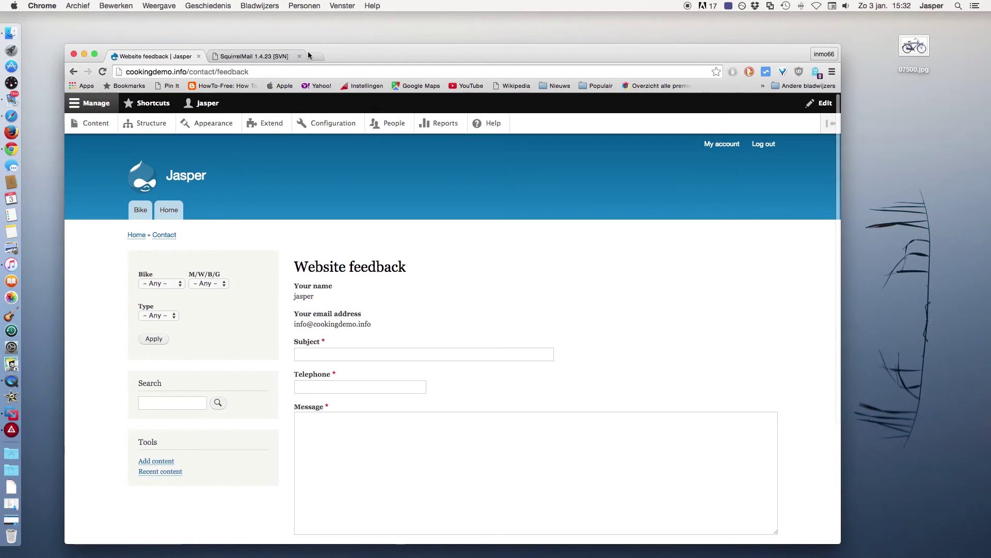
Copy the contact/feedback path from the address bar and open Structure > Menus
double_click(218, 72)
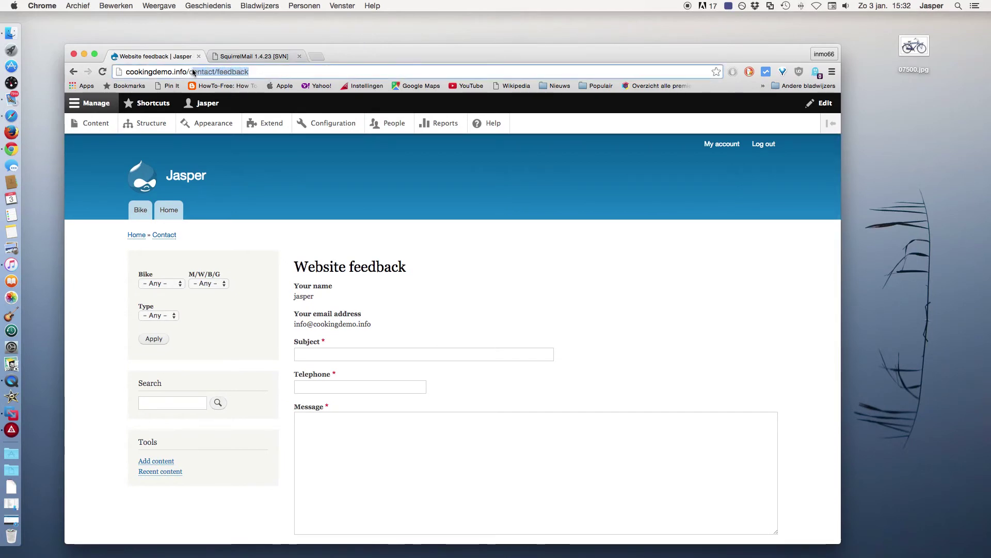
drag(192, 73, 188, 73)
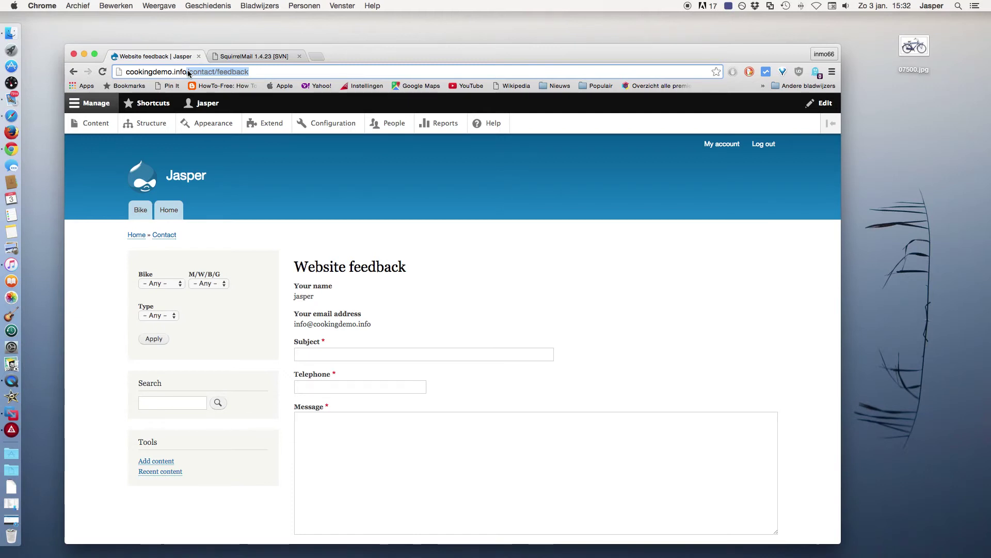
click(161, 128)
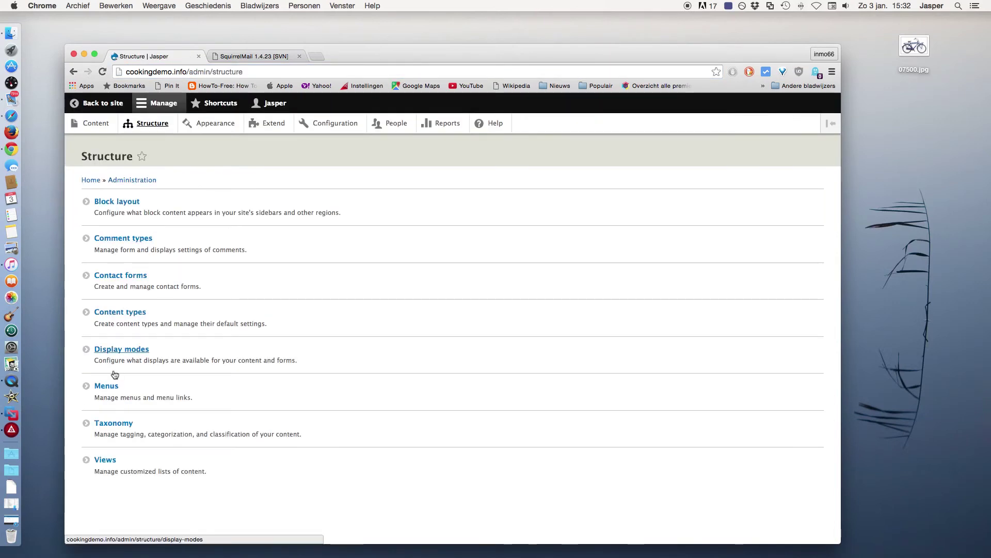
click(109, 387)
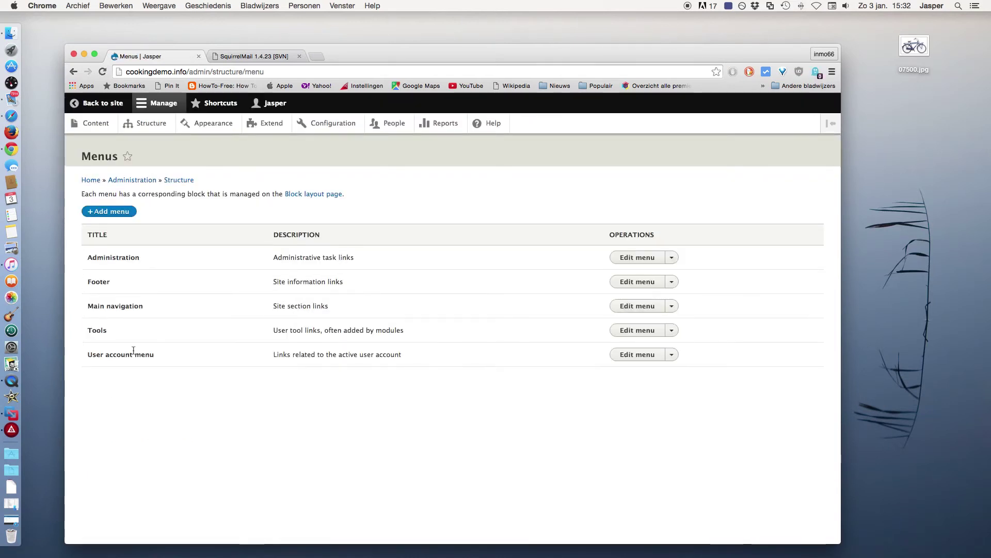
Add a Main navigation link titled 'Contact' to /contact/feedback with description 'Contact'
click(637, 307)
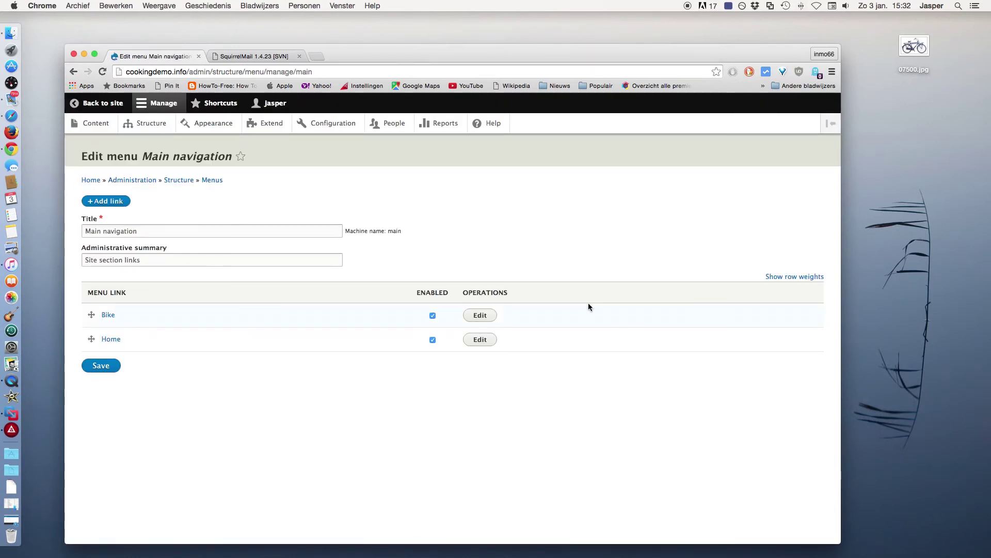
click(101, 203)
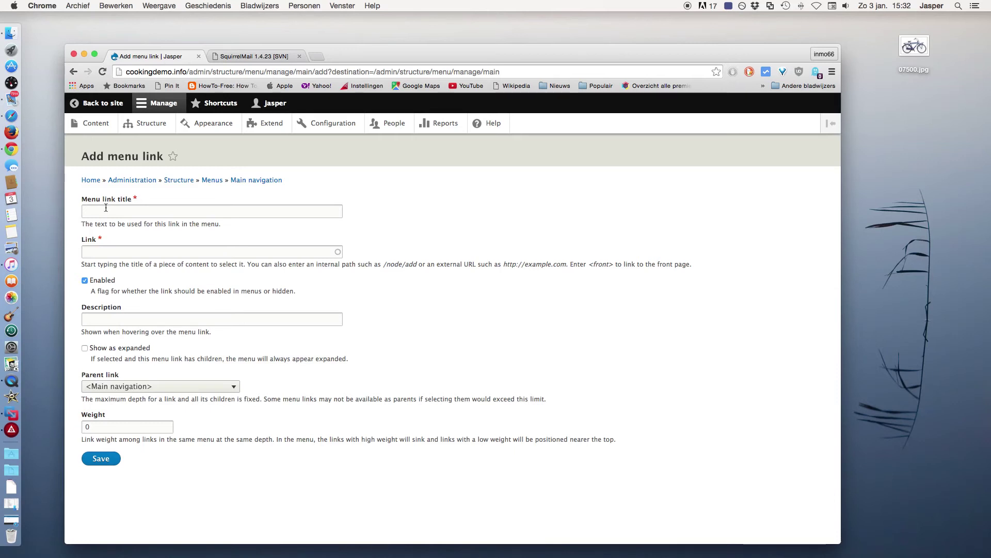
click(106, 207)
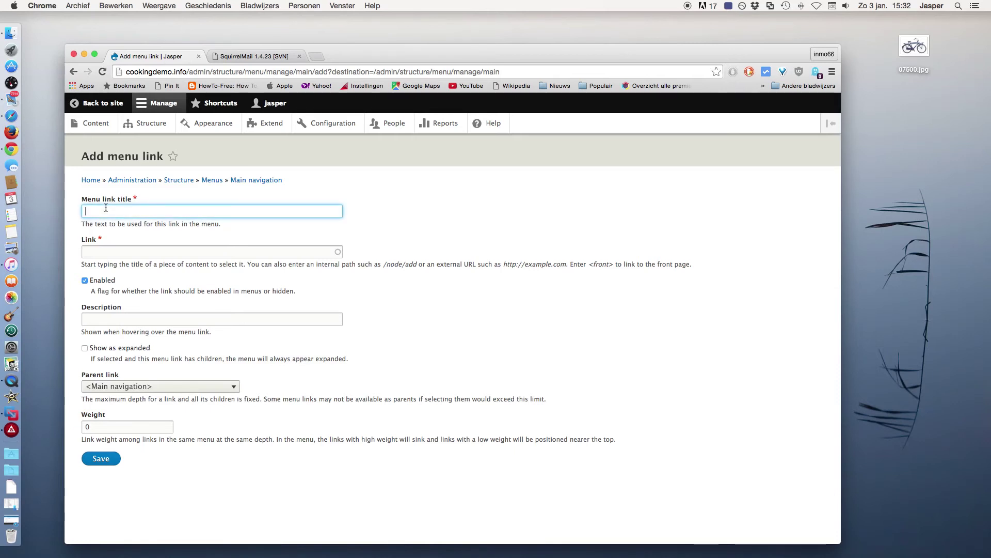
text(Con)
key(Down)
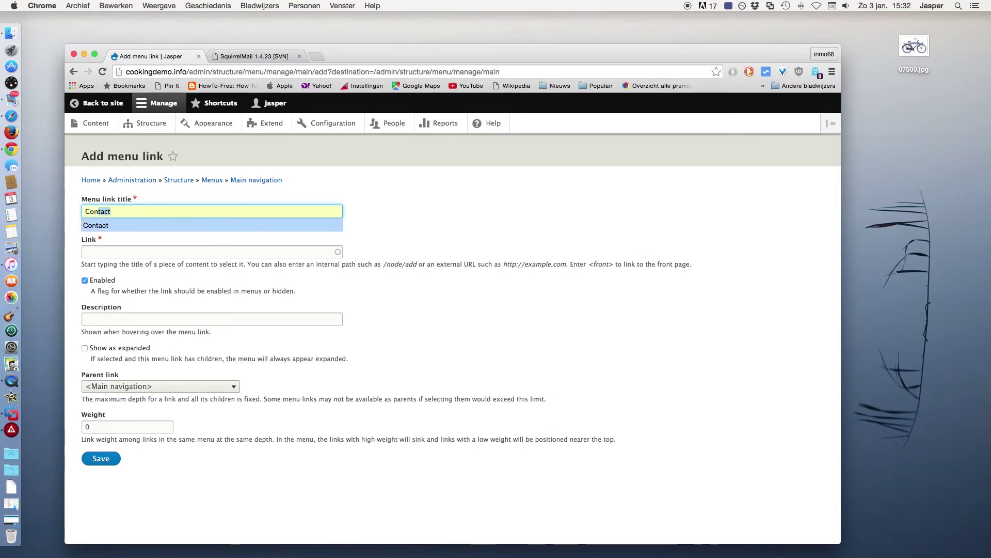
key(Return)
key(Tab)
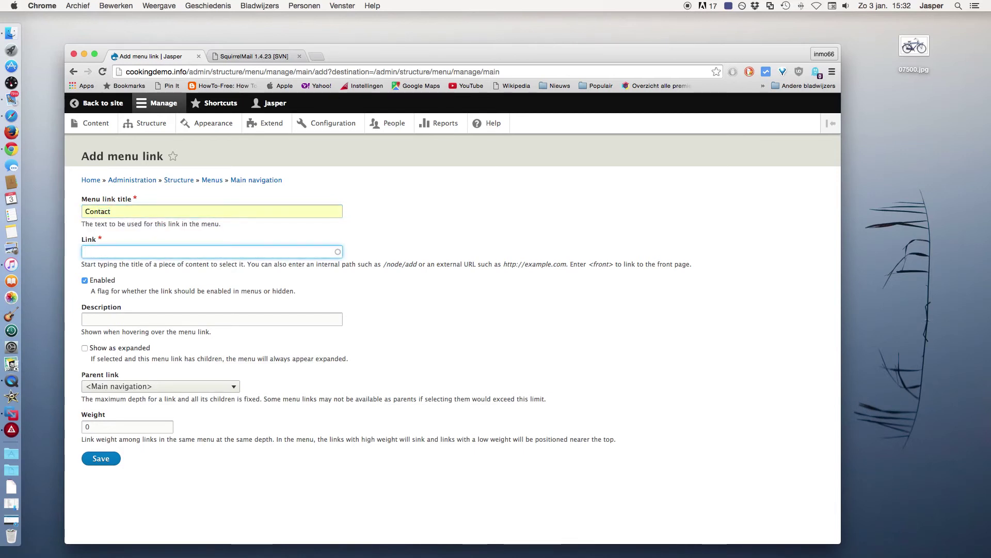
text(/contact/feedback)
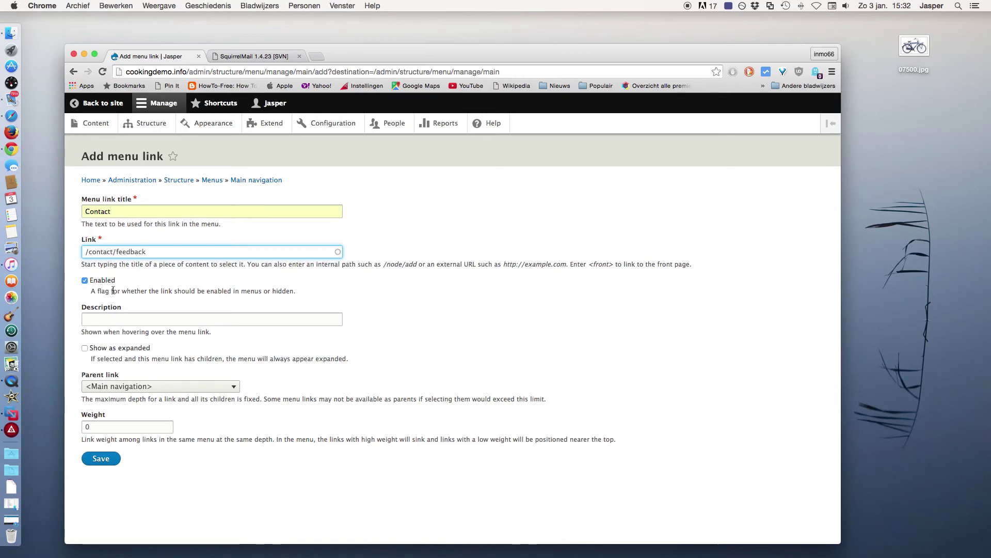
click(115, 321)
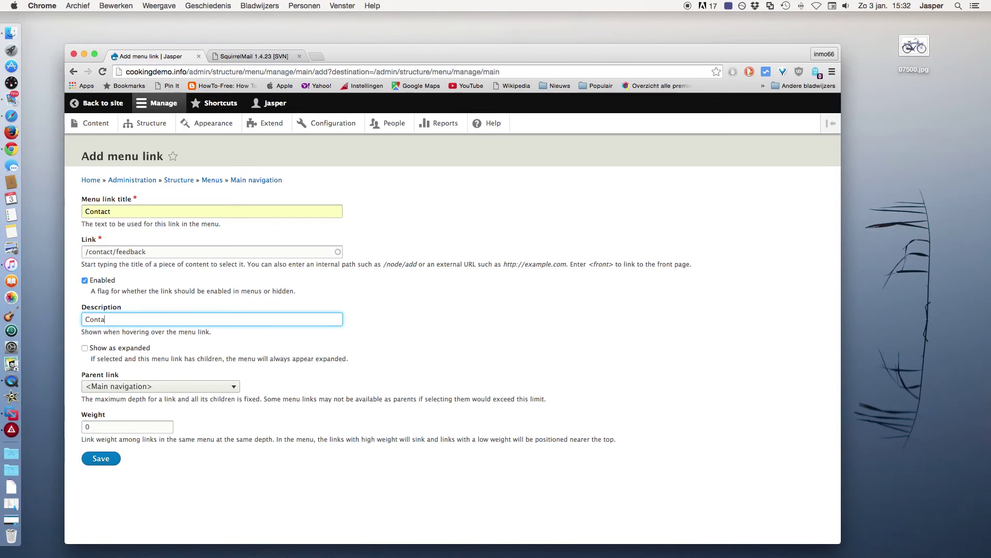
text(t)
click(108, 461)
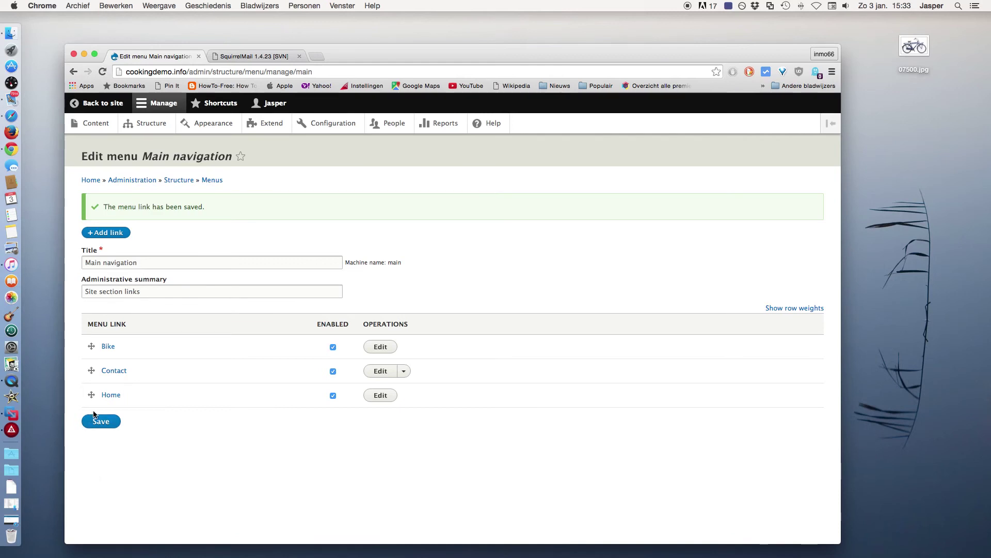
Drag Home to the top of Main navigation, save the order, and return to the site
drag(91, 394, 93, 357)
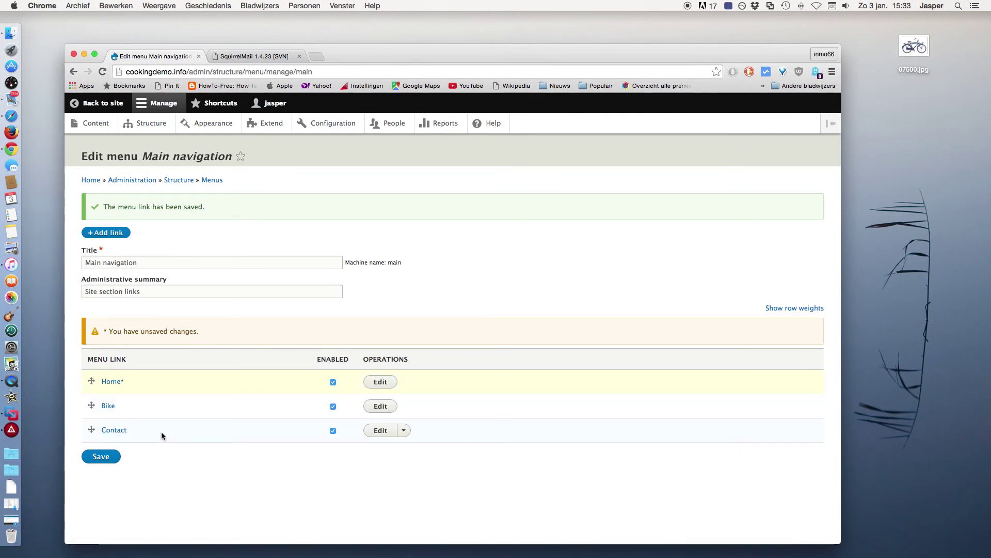
click(107, 456)
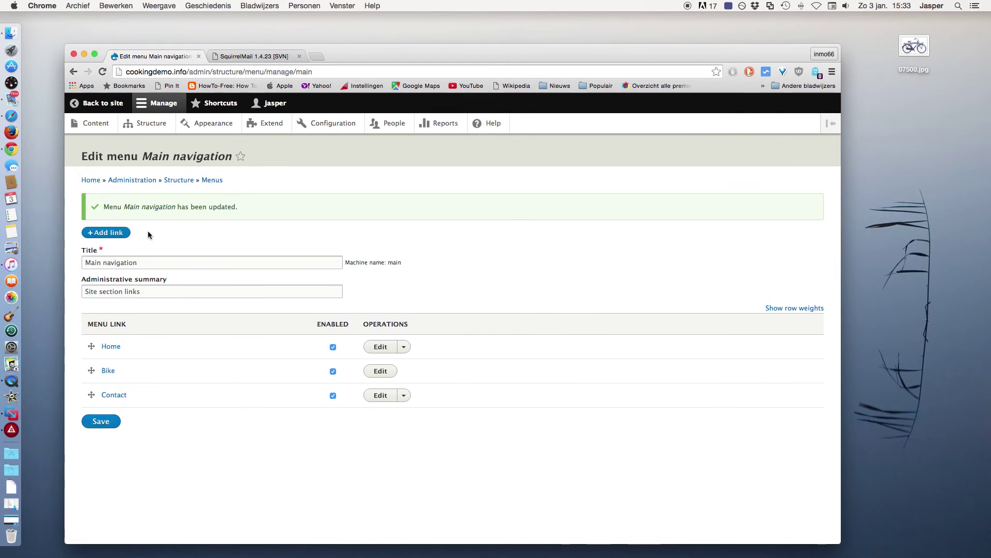
click(99, 103)
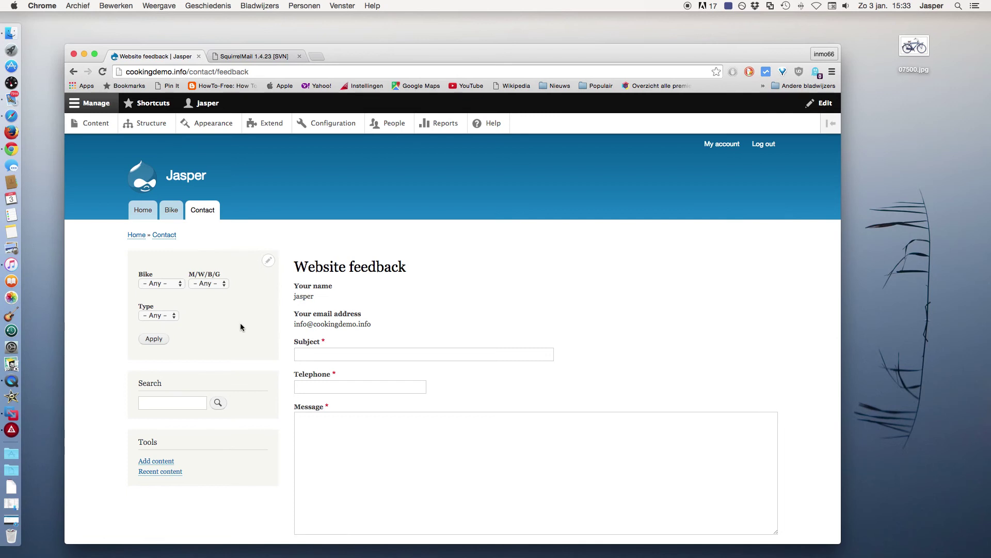
In the test user's browser, go from Home to the Contact tab's feedback form
scroll(240, 322, down, 2)
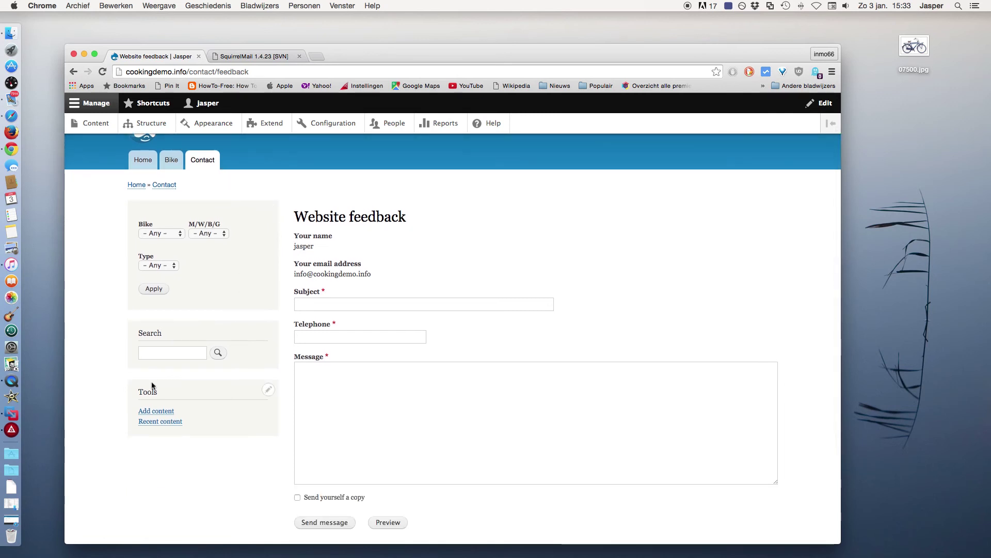
click(17, 120)
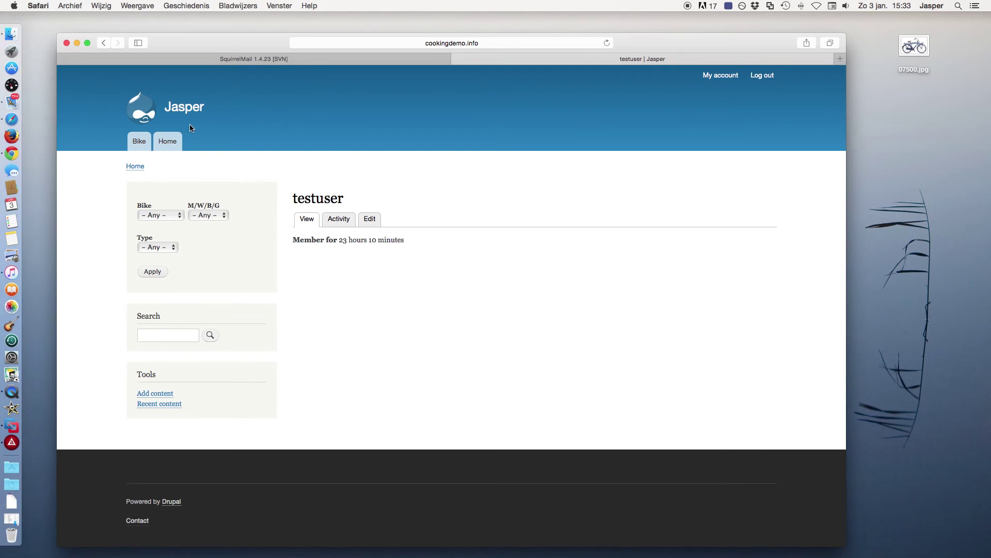
click(145, 111)
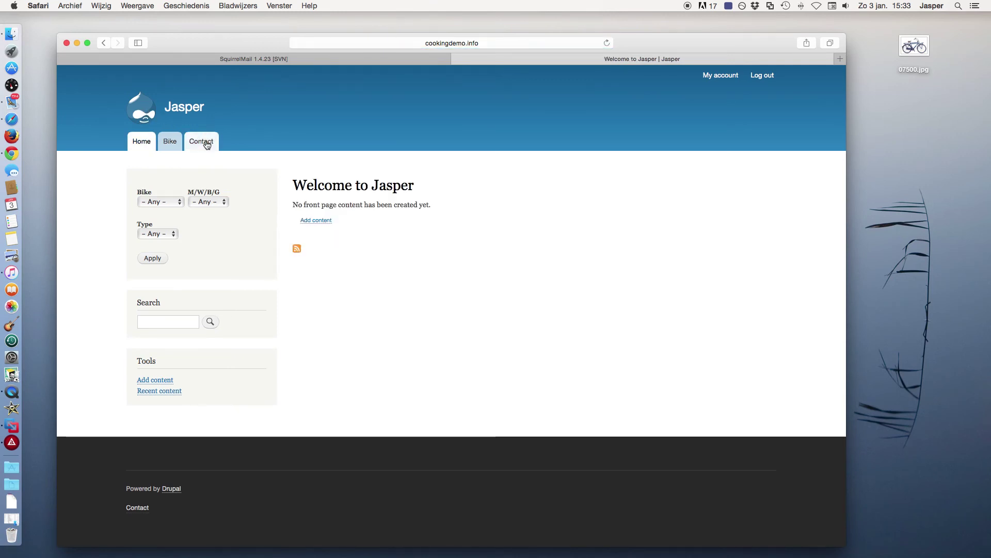
click(206, 143)
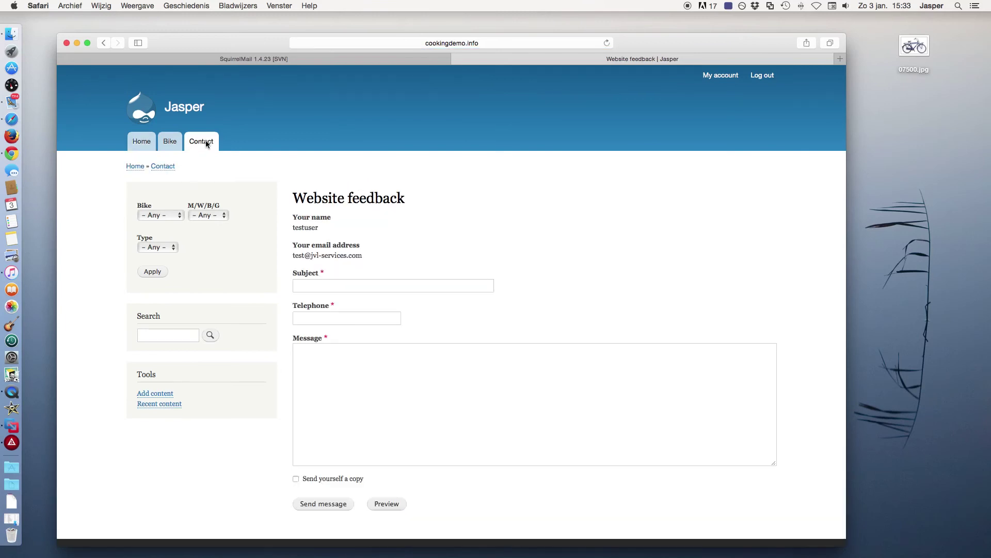
Send feedback with subject 'test subject message', a telephone number, a message, and a self-copy
click(313, 286)
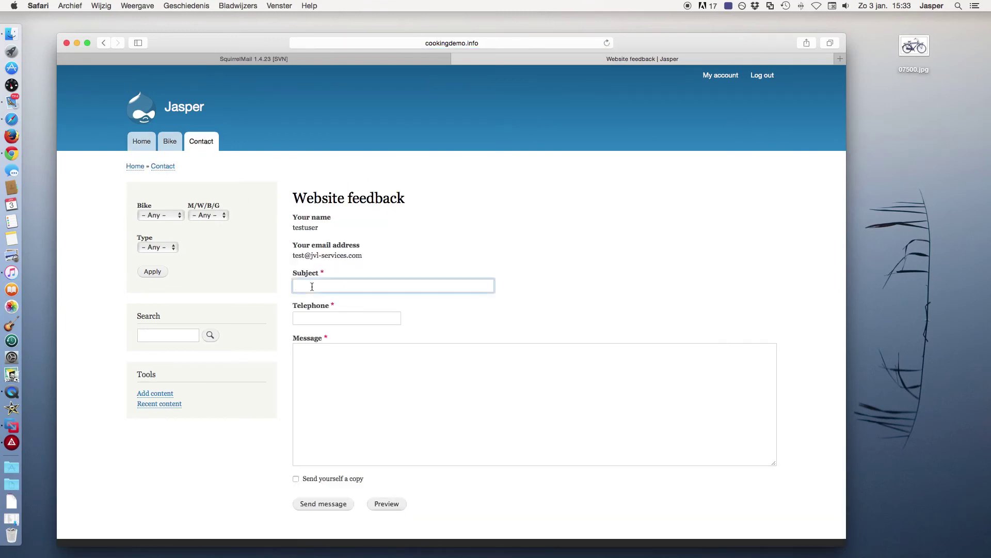
text(tes)
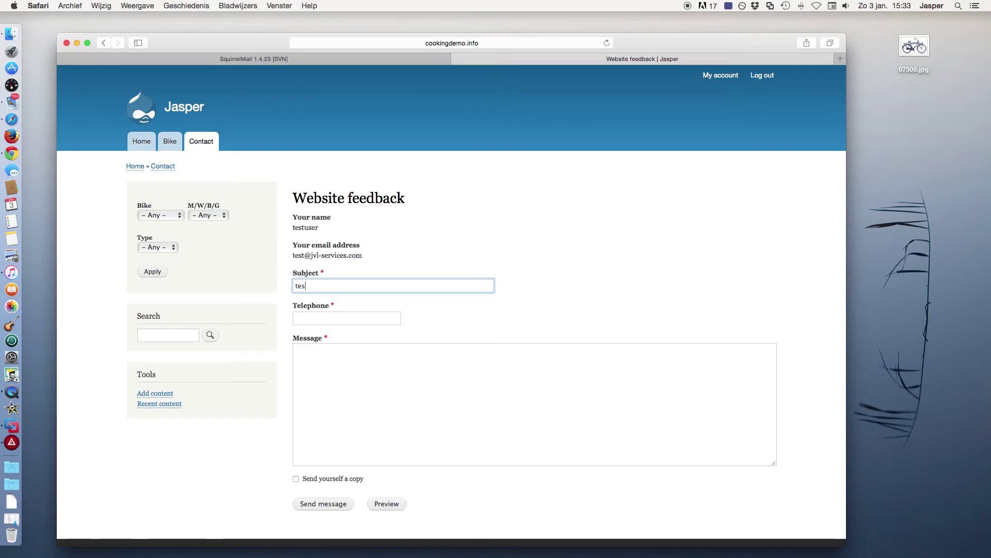
text(t subject )
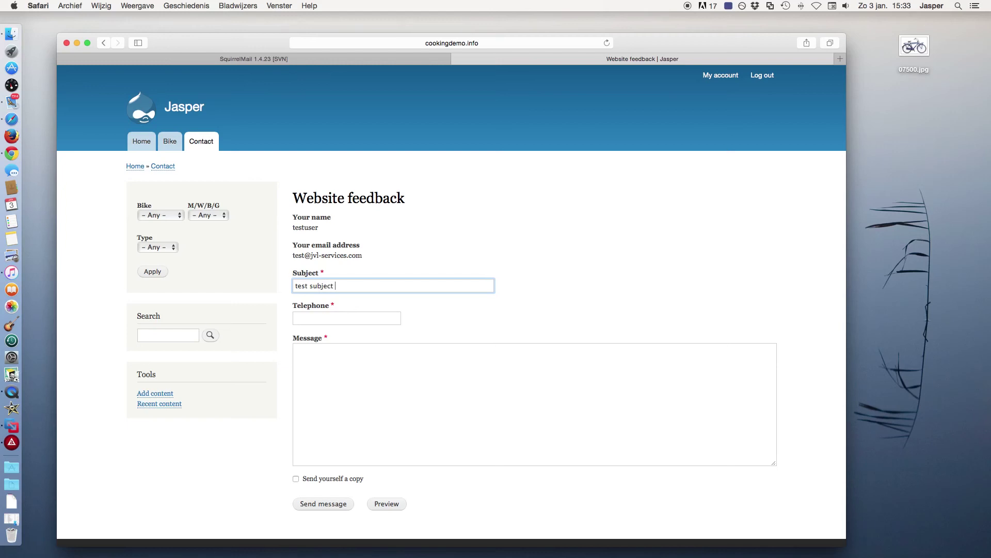
text(message)
click(314, 319)
text(0031)
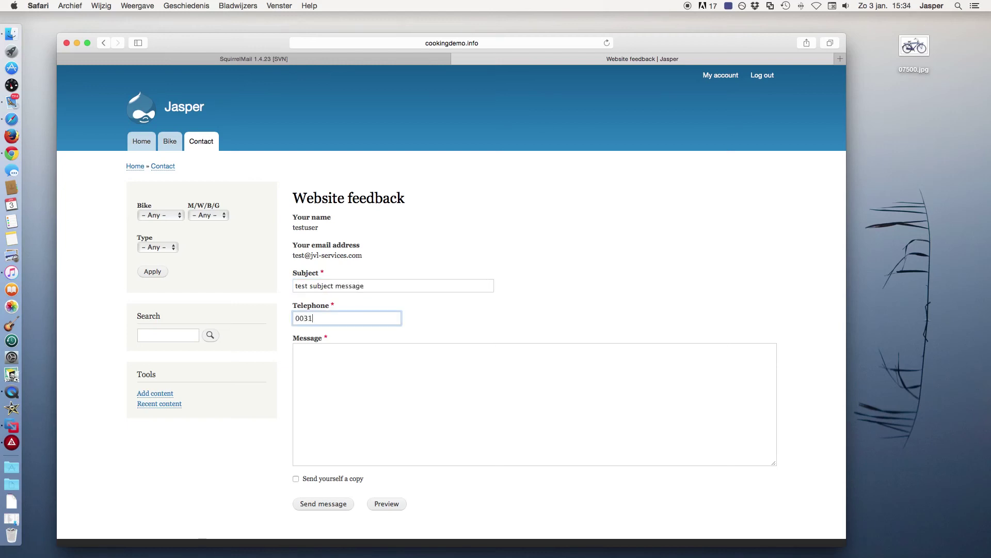
text(3012345678)
click(325, 364)
text(This is a )
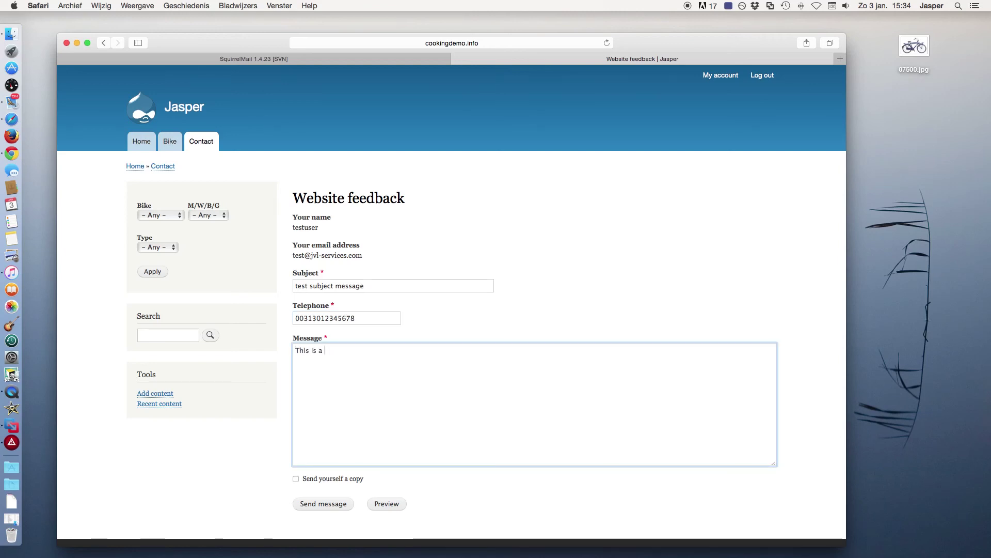
text(test message)
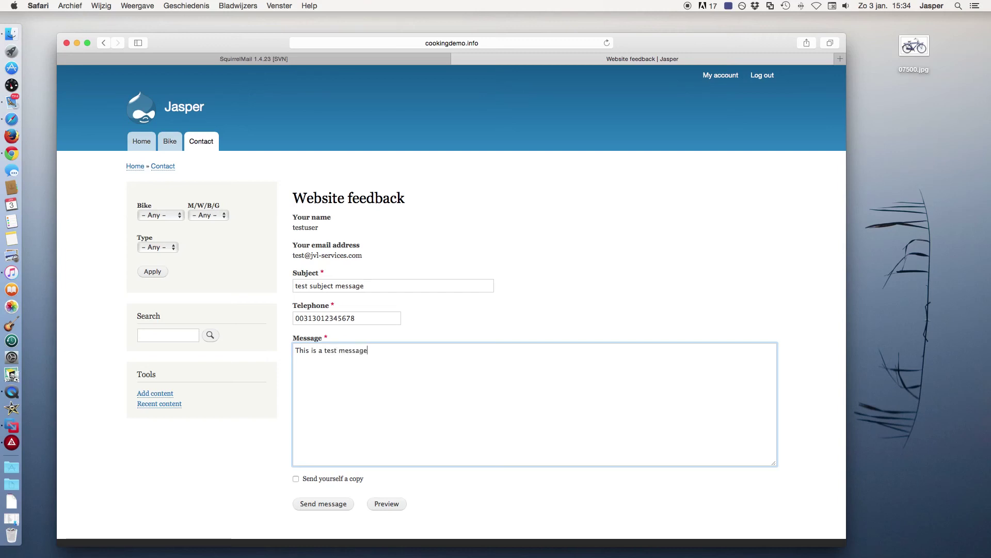
text( ....)
click(323, 482)
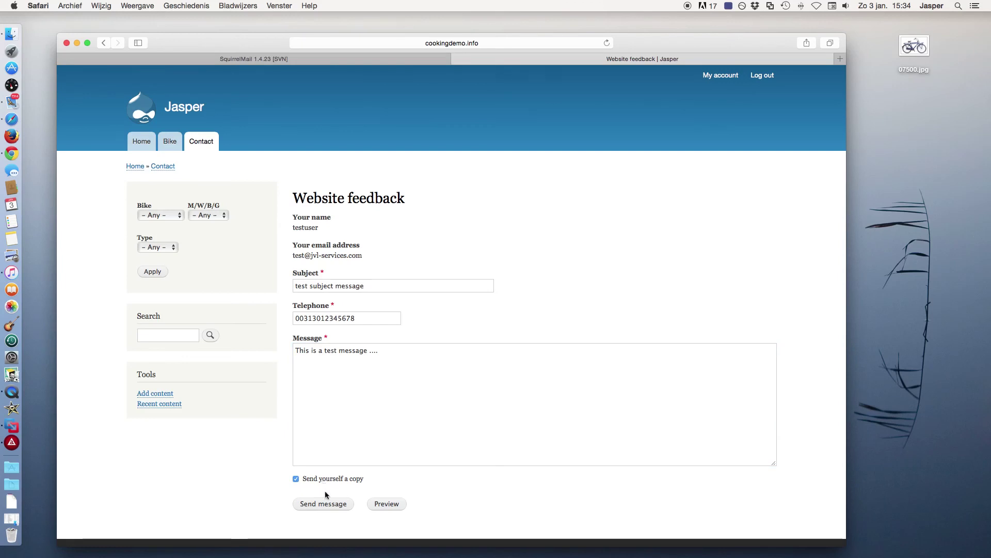
click(325, 504)
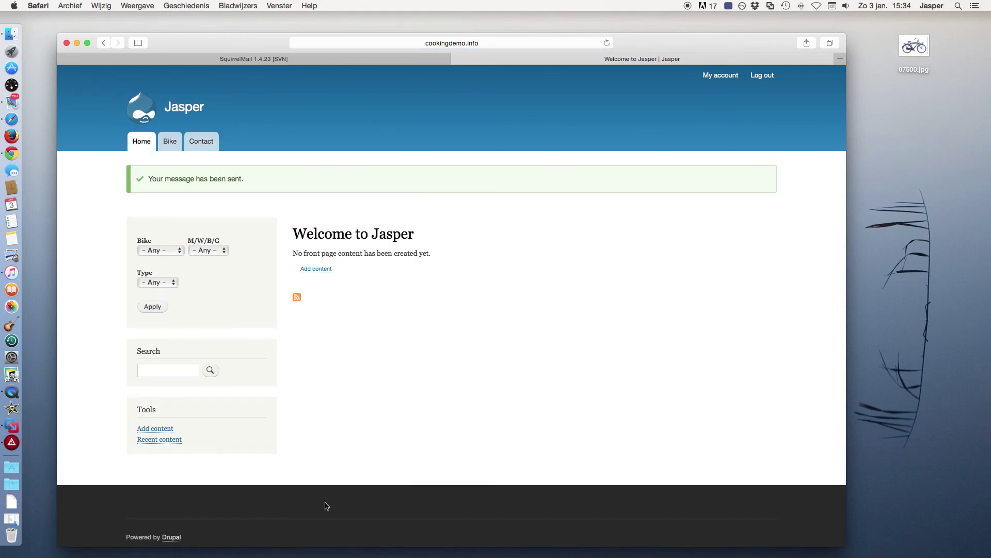
Refresh the test user's SquirrelMail inbox, read the '[Website feedback] test subject message' email, then minimize Safari
click(307, 61)
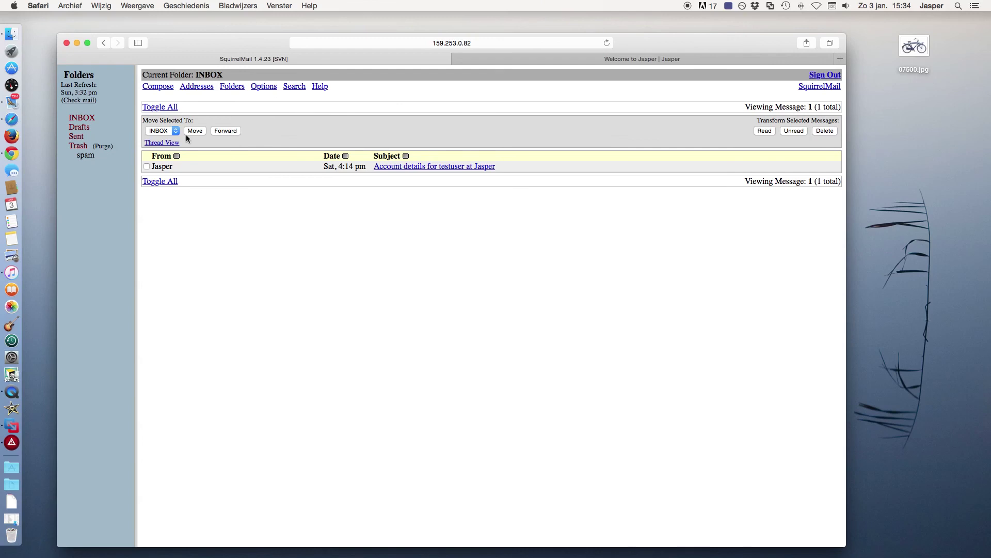
click(88, 120)
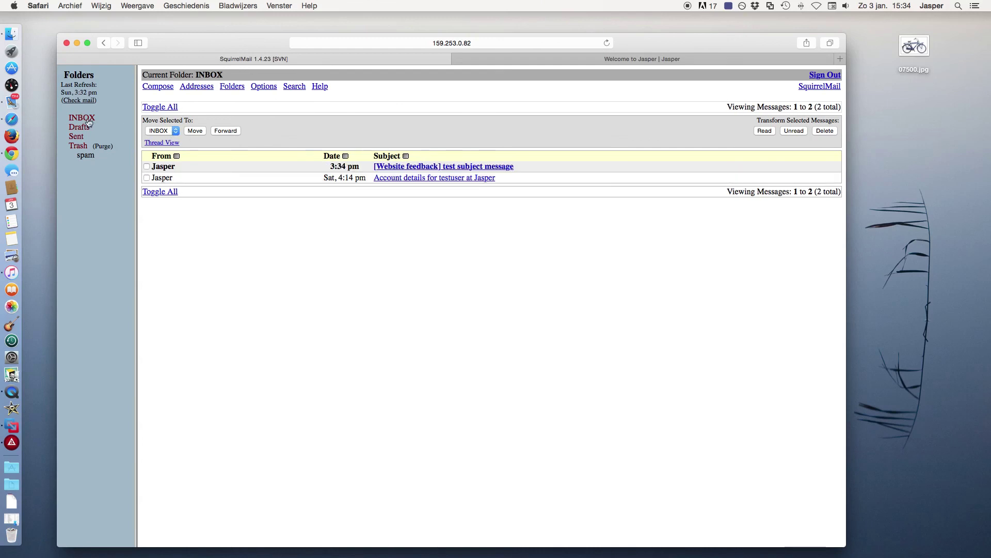
click(476, 168)
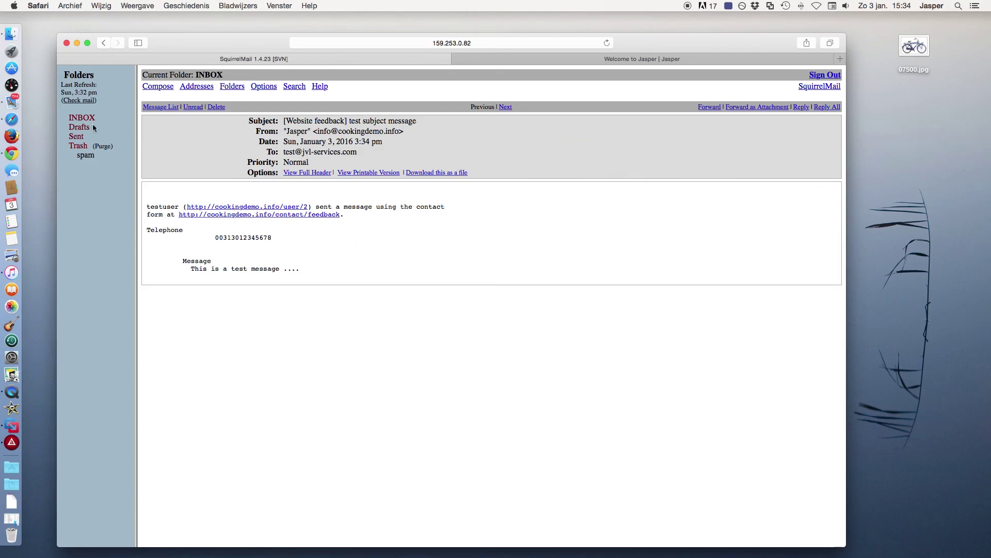
click(77, 43)
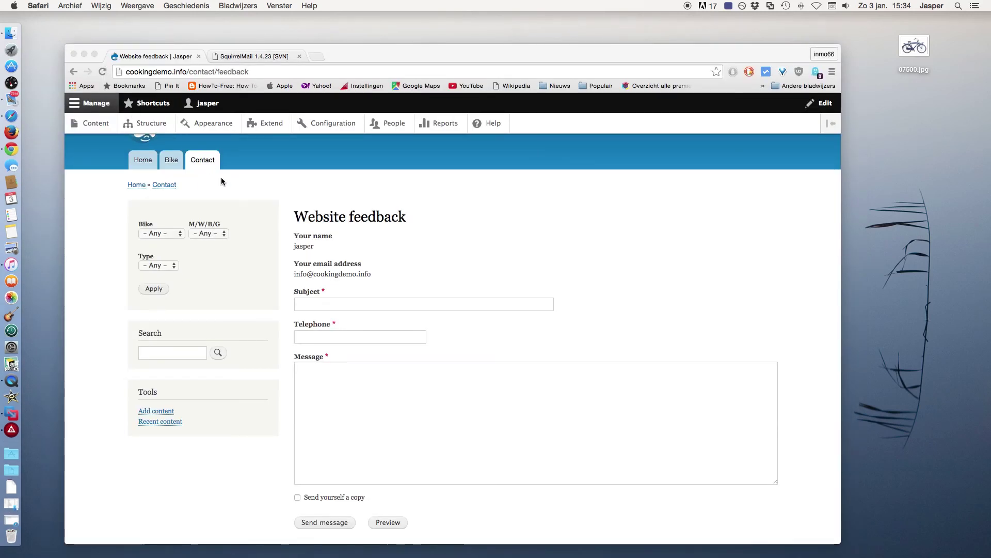
In the admin's Chrome SquirrelMail, refresh INBOX and open the '[Website feedback] test subject message' email
click(286, 175)
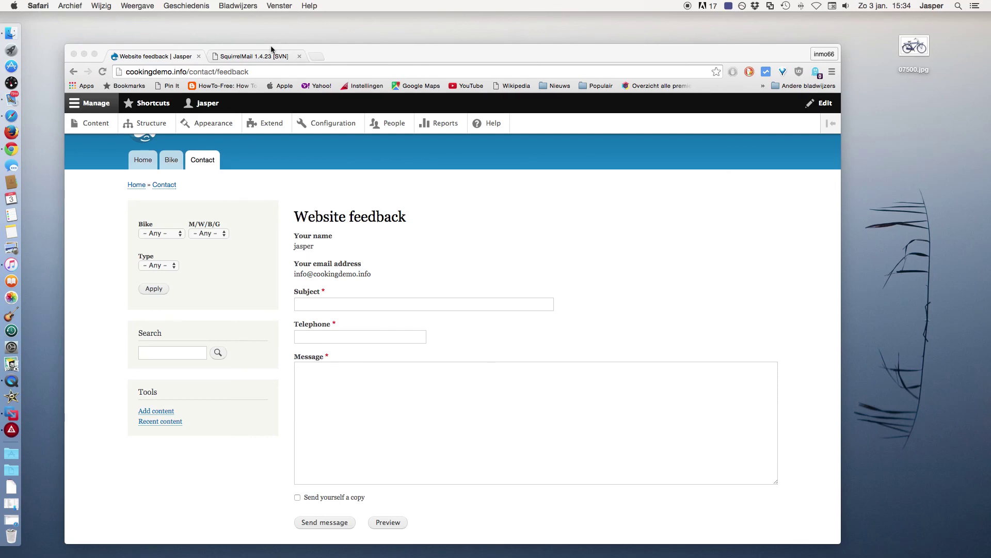
click(262, 58)
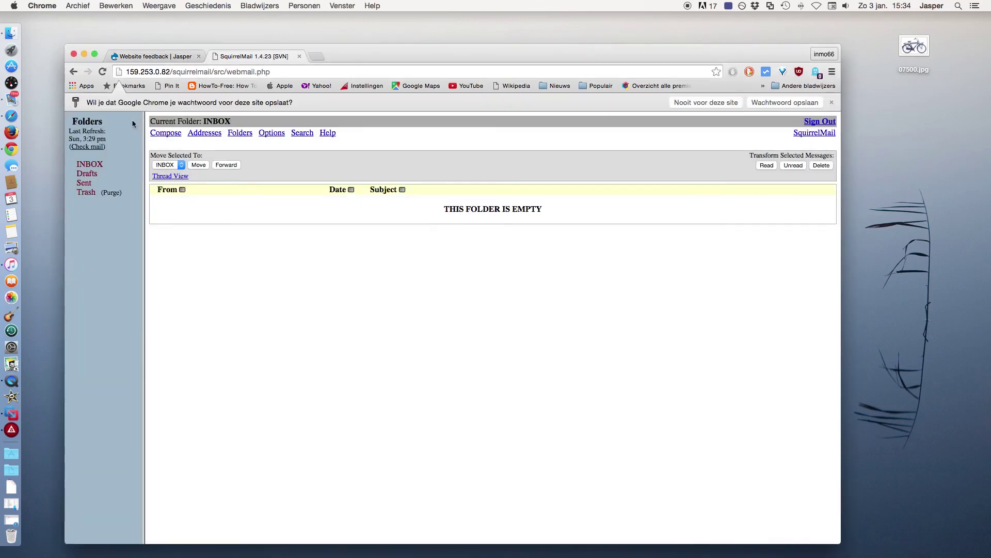
click(95, 166)
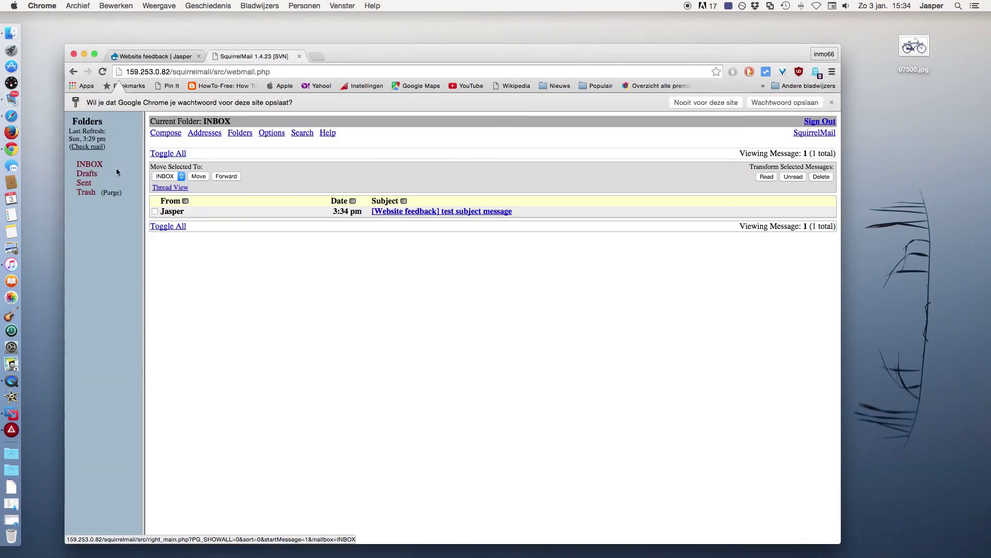
click(459, 211)
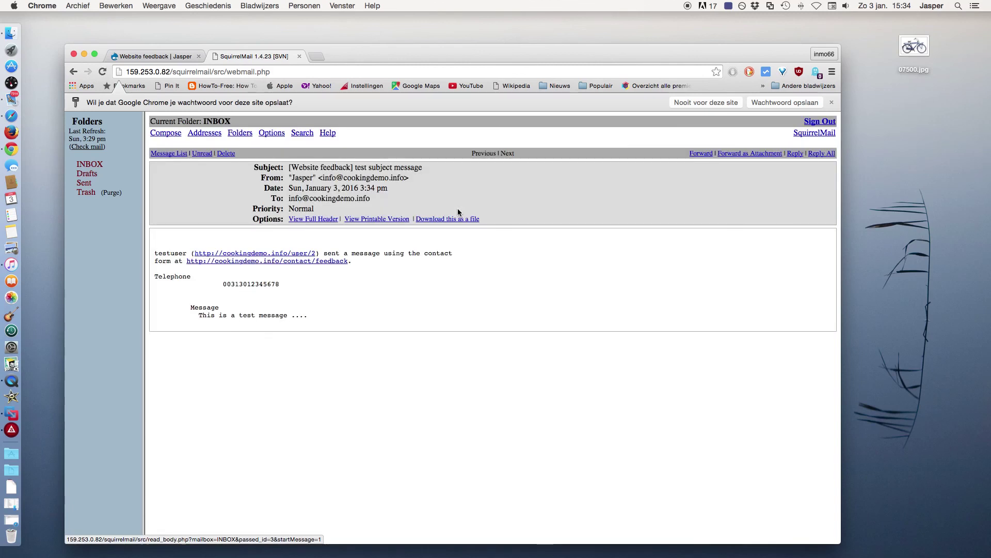